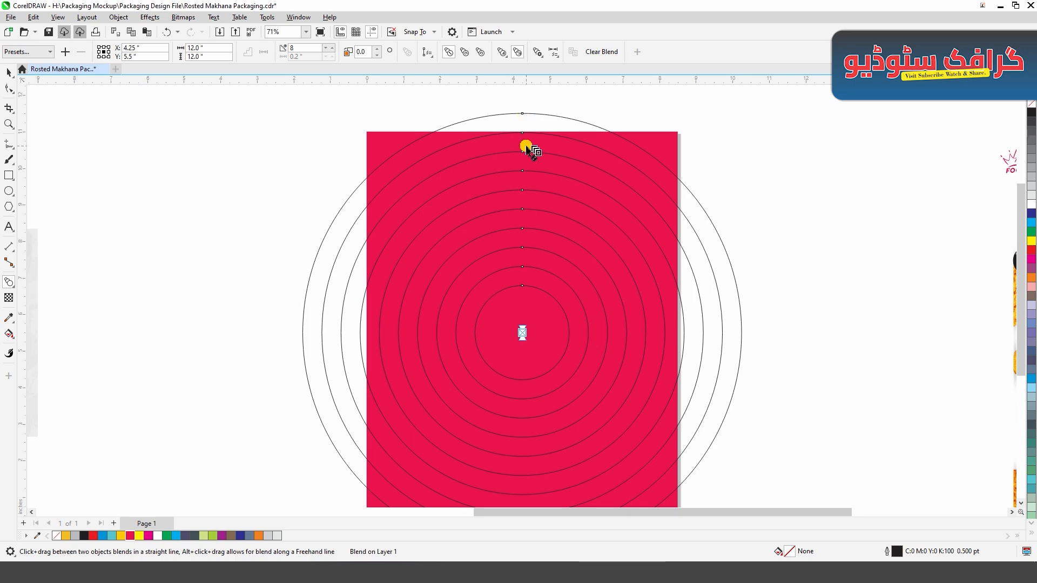
# - Set the outline width of the blended concentric circles to 24 pt
pyautogui.scroll(-1, 526, 146)
pyautogui.press('space')
pyautogui.click(340, 261)
pyautogui.click(331, 266)
pyautogui.hotkey('alt', 'Return')
pyautogui.click(899, 129)
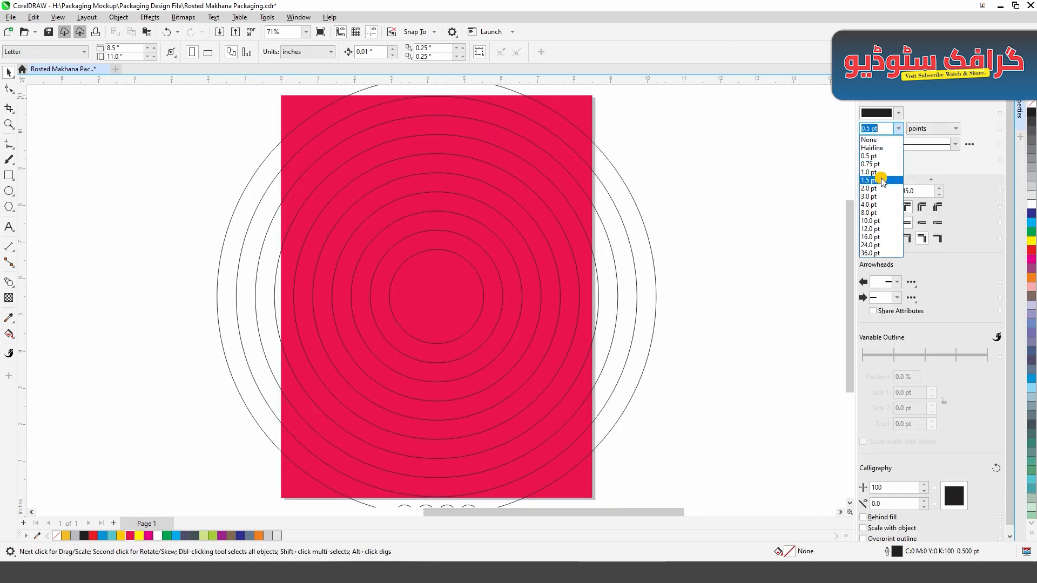
pyautogui.click(878, 197)
pyautogui.click(599, 353)
pyautogui.click(632, 339)
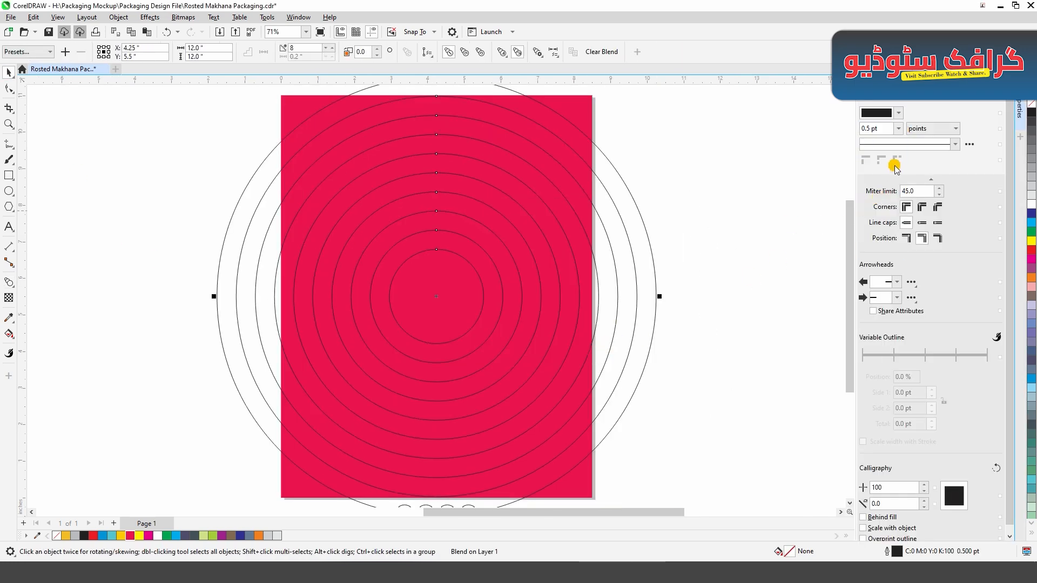
pyautogui.click(899, 128)
pyautogui.click(876, 212)
pyautogui.click(899, 129)
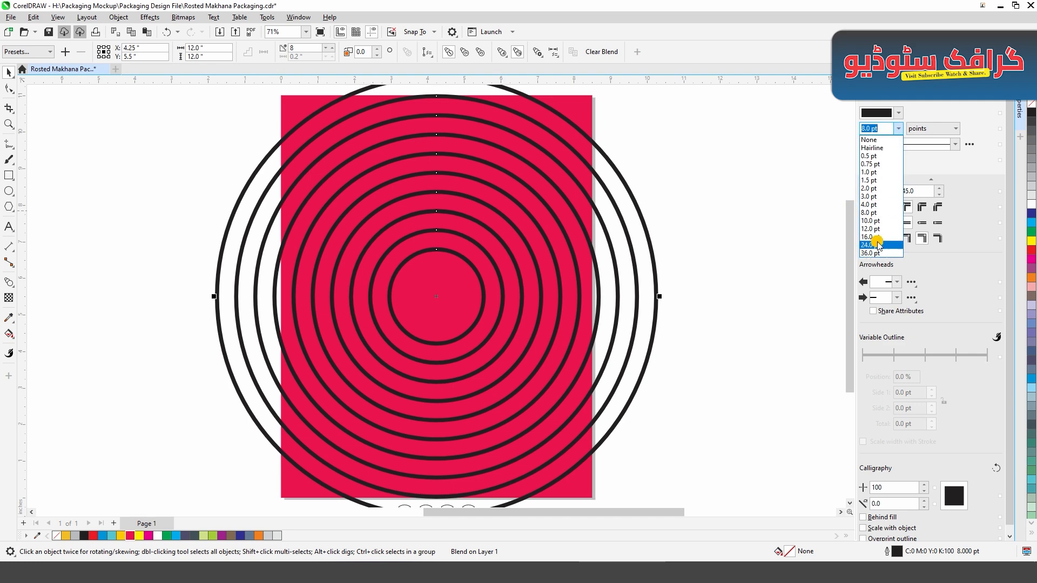
pyautogui.click(878, 244)
# - Colour the outermost circle's outline Deep Yellow and the innermost circle's outline Neon Red
pyautogui.click(654, 278)
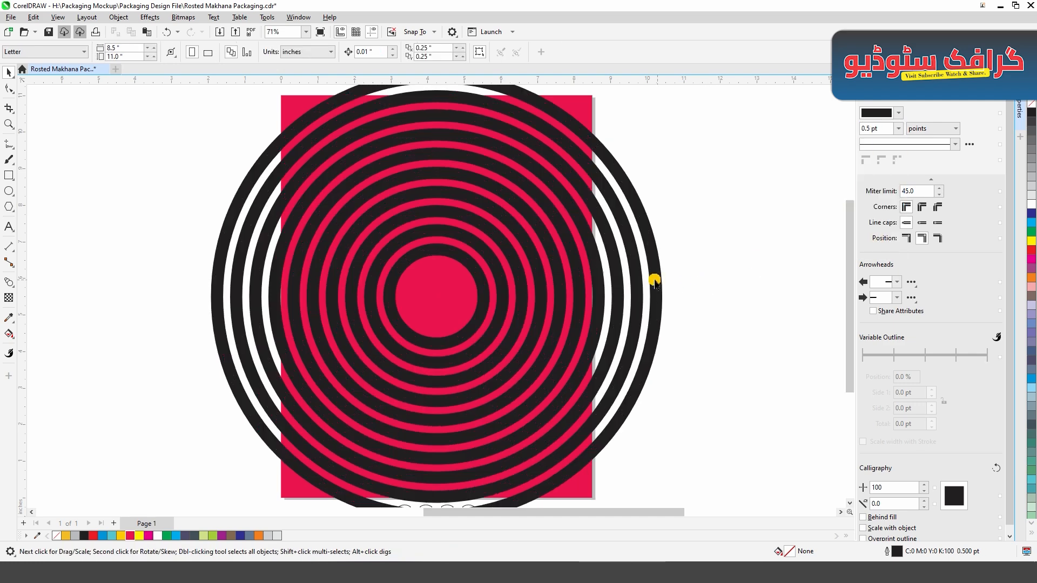
pyautogui.rightClick(138, 535)
pyautogui.click(394, 312)
pyautogui.rightClick(130, 535)
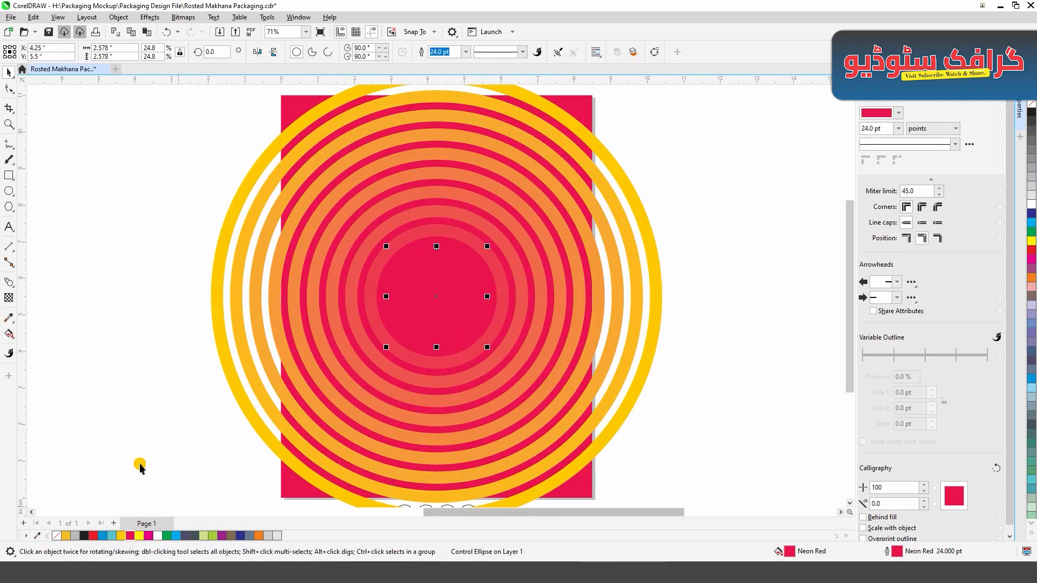
pyautogui.click(140, 468)
# - Give the outermost circle of the blend an Orange outline with no fill
pyautogui.click(632, 194)
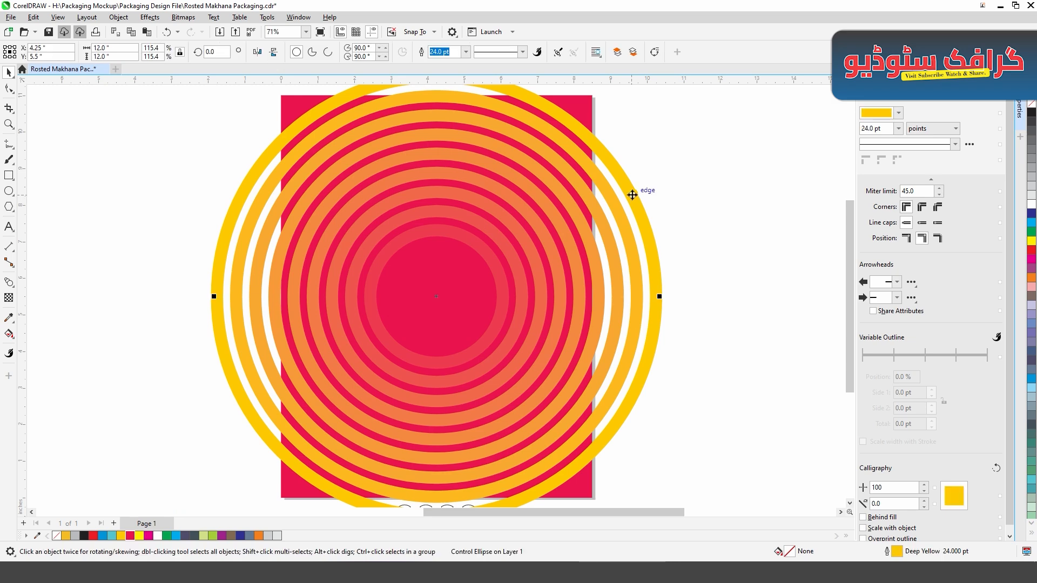
pyautogui.click(260, 536)
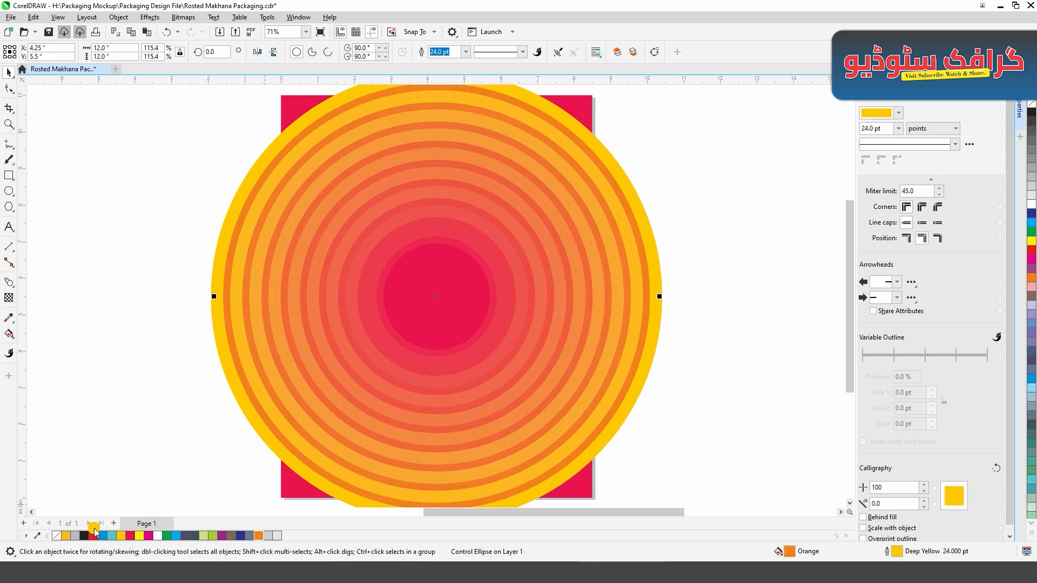
pyautogui.click(56, 535)
pyautogui.rightClick(260, 535)
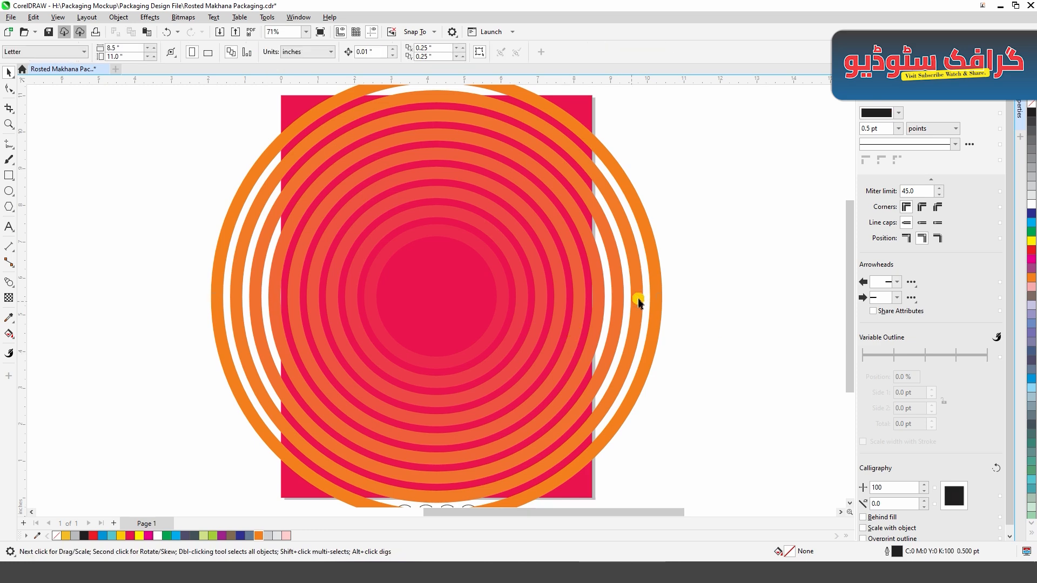
# - PowerClip the blended circles inside the red page-sized rectangle
pyautogui.rightClick(659, 286)
pyautogui.click(696, 375)
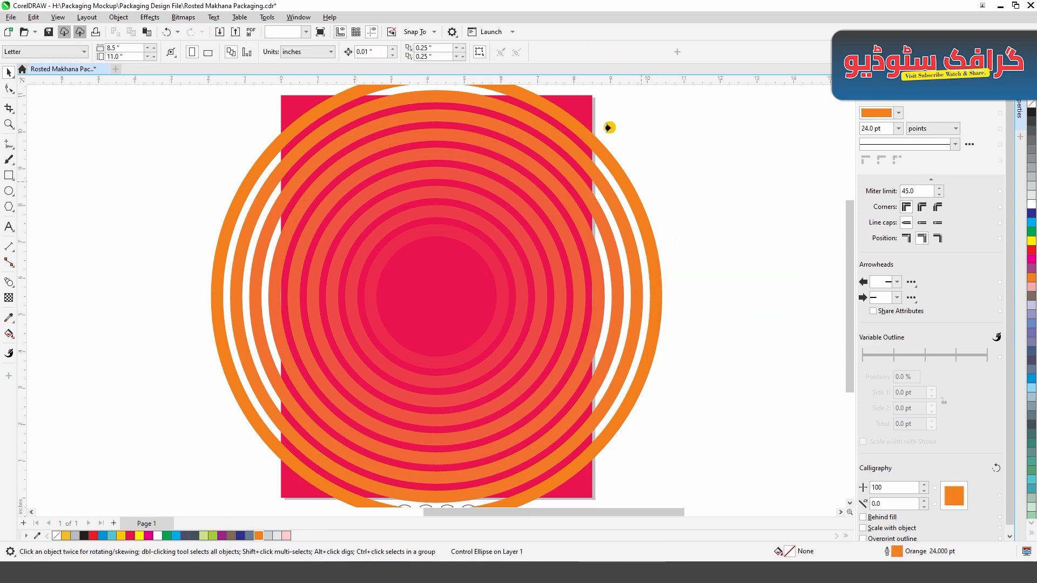
pyautogui.click(590, 115)
pyautogui.click(451, 331)
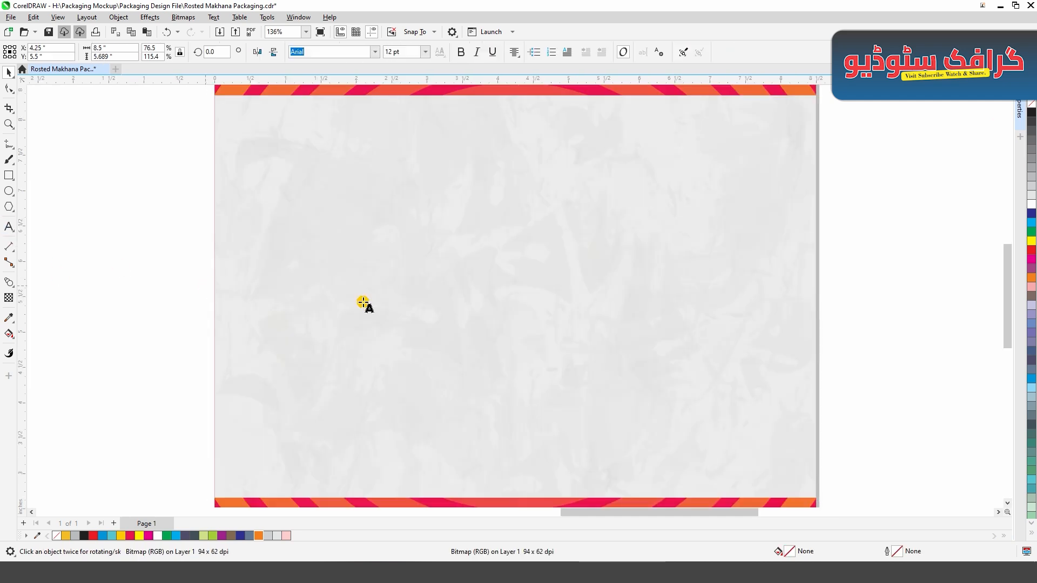
# - Add the text CHIPS in Arial on the grey textured panel and enlarge it to about 153 pt
pyautogui.click(419, 302)
pyautogui.write('CHI')
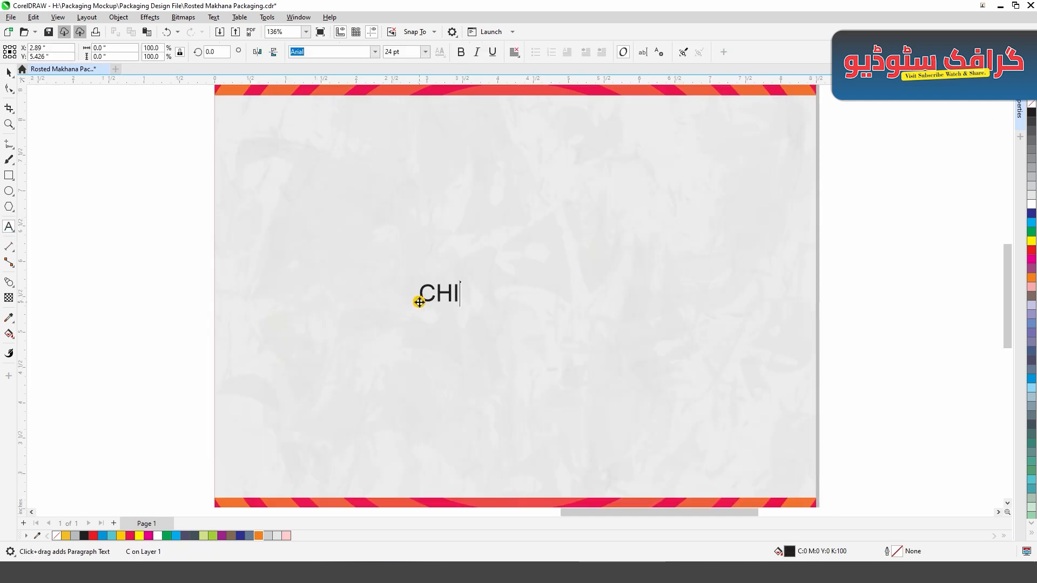
pyautogui.moveTo(493, 306); pyautogui.dragTo(779, 400)
# - Centre the CHIPS text horizontally and vertically on the grey textured panel
pyautogui.moveTo(390, 255); pyautogui.dragTo(325, 256)
pyautogui.keyDown('shift'); pyautogui.click(396, 225); pyautogui.keyUp('shift')
pyautogui.press('c')
pyautogui.press('e')
pyautogui.click(185, 308)
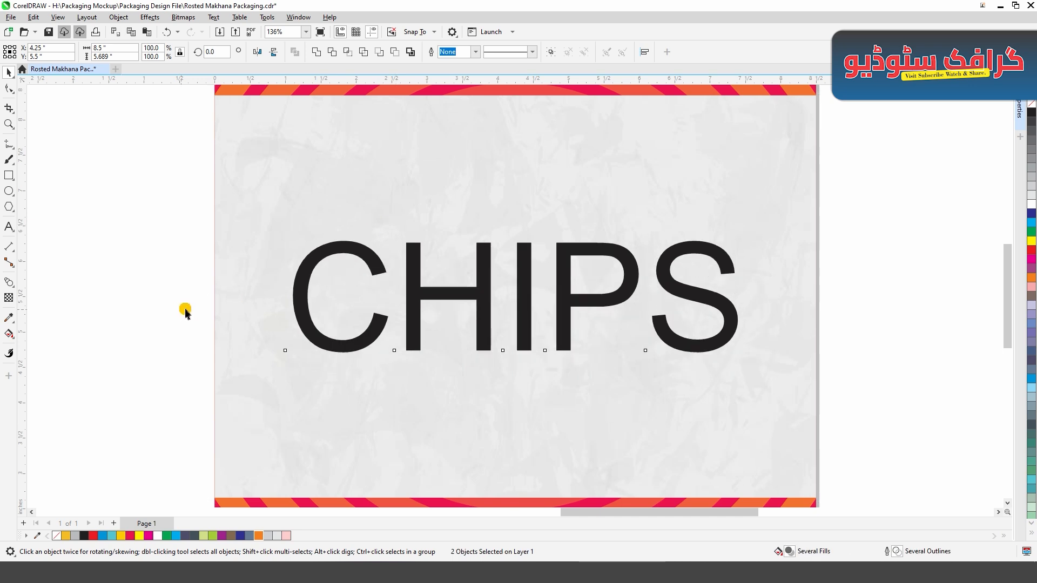
# - Change the CHIPS text to the Arcane Nine font and enlarge it, centred on the grey panel
pyautogui.click(453, 291)
pyautogui.click(376, 52)
pyautogui.click(352, 89)
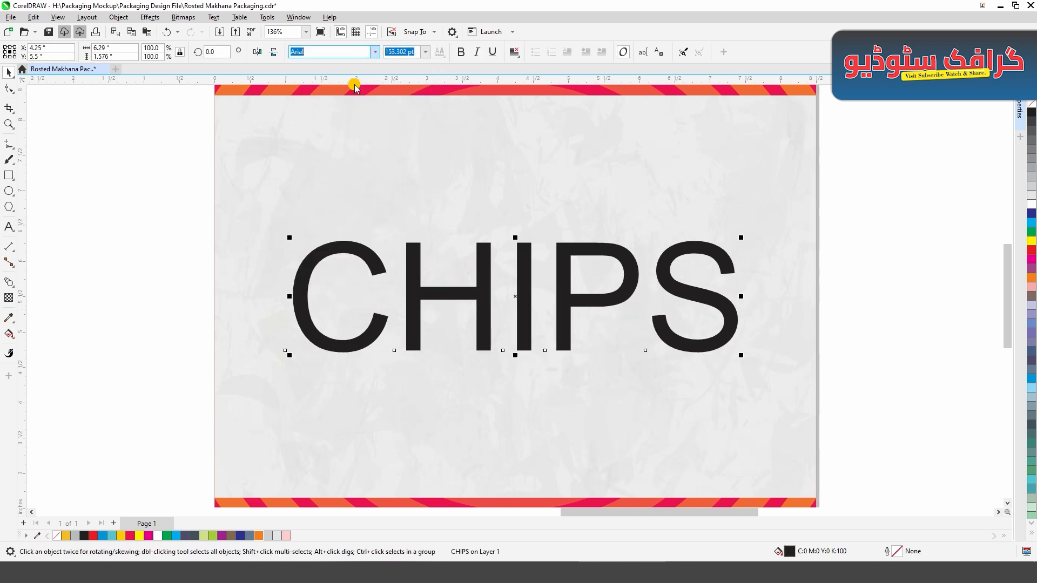
pyautogui.moveTo(637, 354); pyautogui.dragTo(756, 407)
pyautogui.keyDown('shift'); pyautogui.click(583, 211); pyautogui.keyUp('shift')
pyautogui.press('c')
pyautogui.press('e')
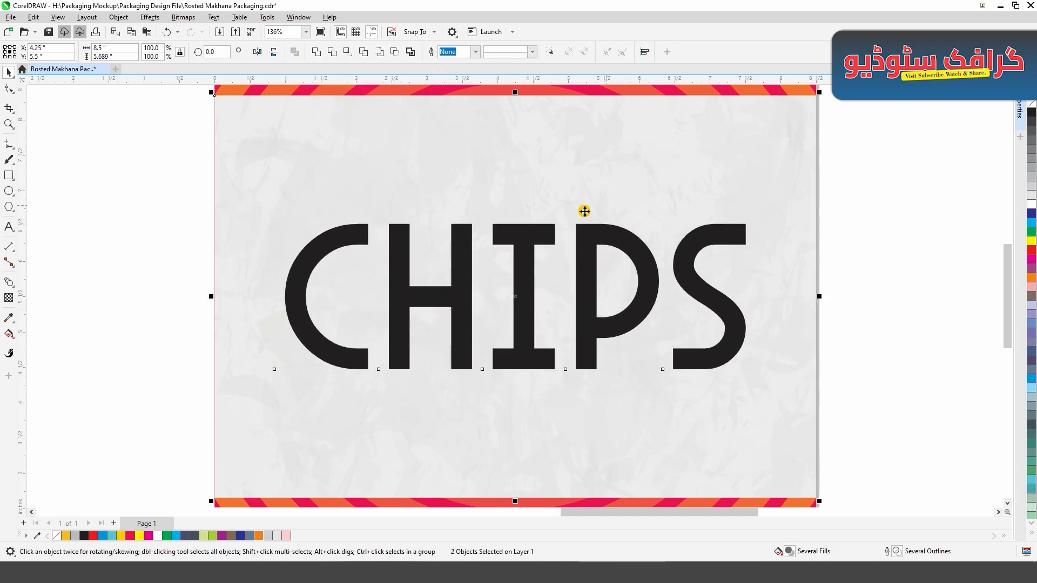
# - Scale the CHIPS text to about 6.78 inches wide and fill it with Neon Red
pyautogui.keyDown('shift'); pyautogui.click(574, 398); pyautogui.keyUp('shift')
pyautogui.moveTo(749, 374); pyautogui.dragTo(708, 393)
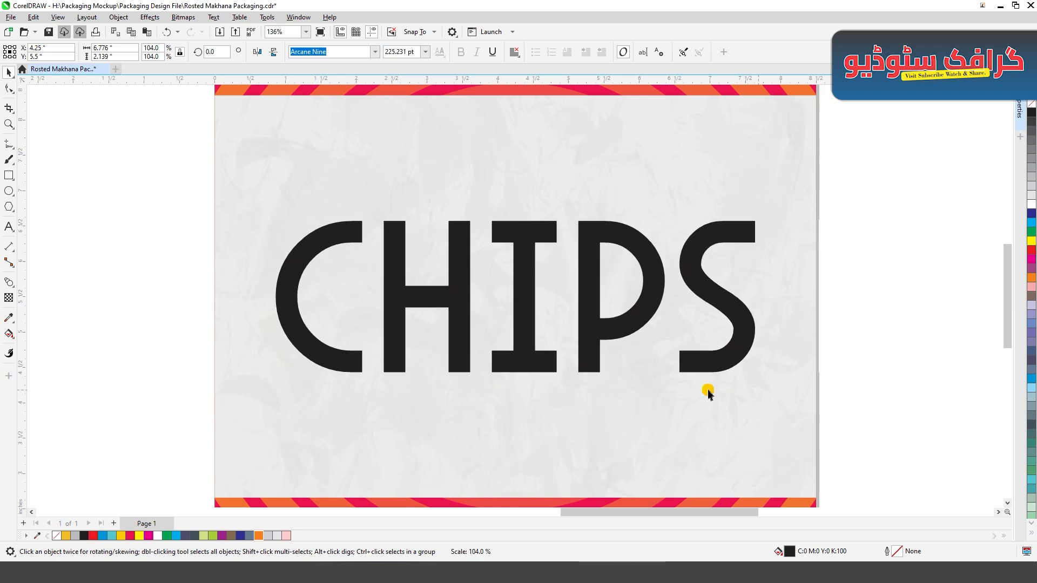
pyautogui.click(134, 535)
pyautogui.click(104, 239)
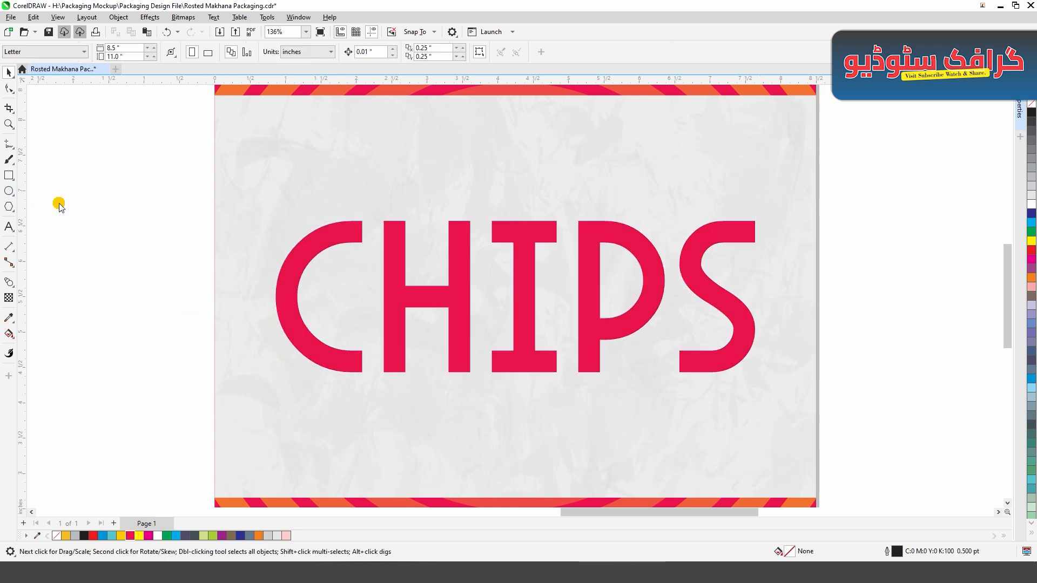
# - Draw a circle about 2.7 inches across around the letter C and add the text "Crispy & Salty" along its edge
pyautogui.press('F7')
pyautogui.moveTo(259, 200); pyautogui.dragTo(395, 391)
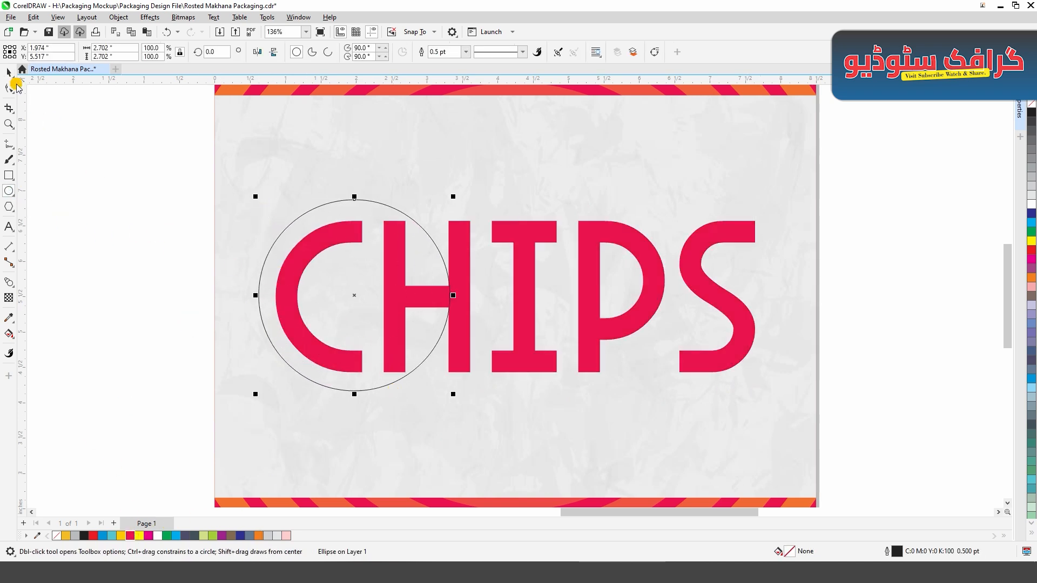
pyautogui.press('F8')
pyautogui.scroll(2, 287, 238)
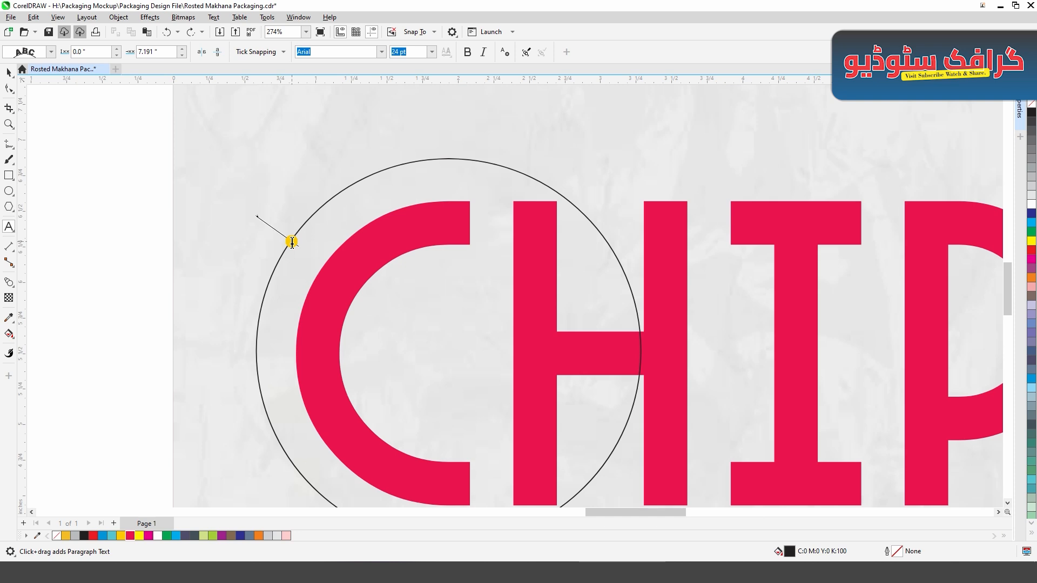
pyautogui.click(292, 242)
pyautogui.write('Cris')
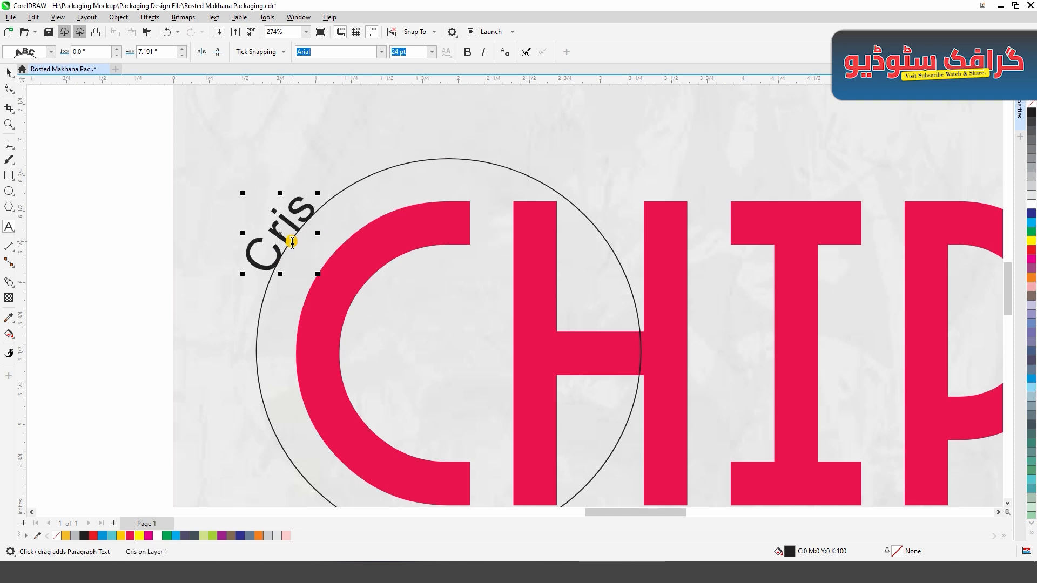
pyautogui.write('py &')
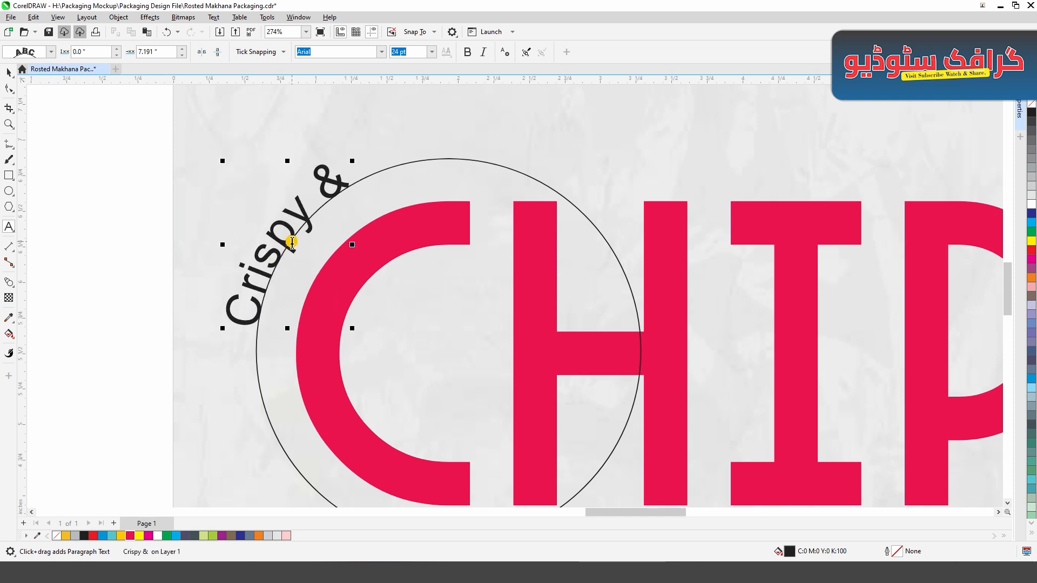
pyautogui.write(' Salty')
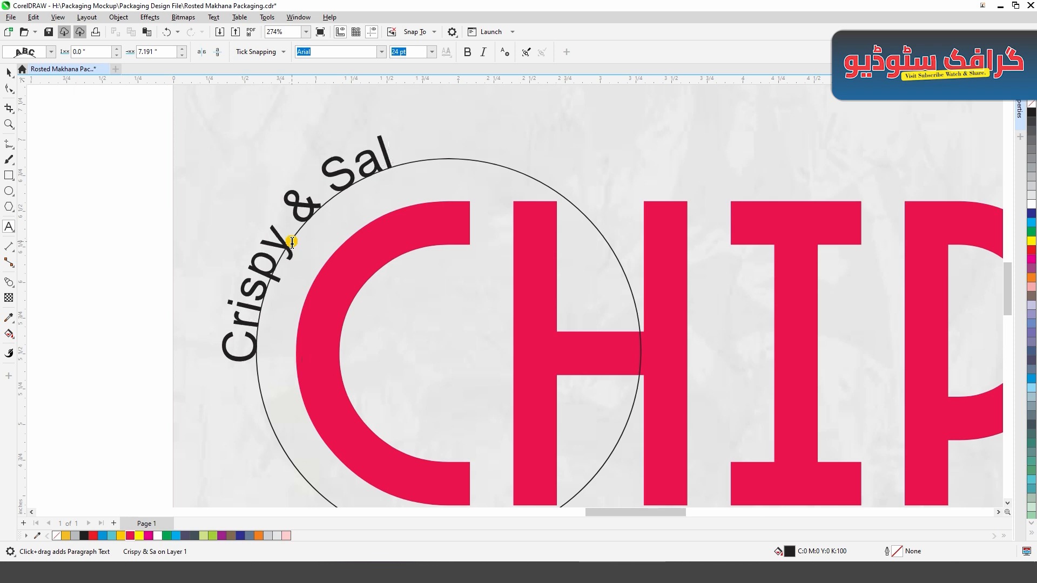
# - Shrink the "Crispy & Salty" text to about 17.8 pt and move it along the circle to hug the top of the C
pyautogui.click(214, 385)
pyautogui.click(233, 381)
pyautogui.click(99, 257)
pyautogui.click(276, 262)
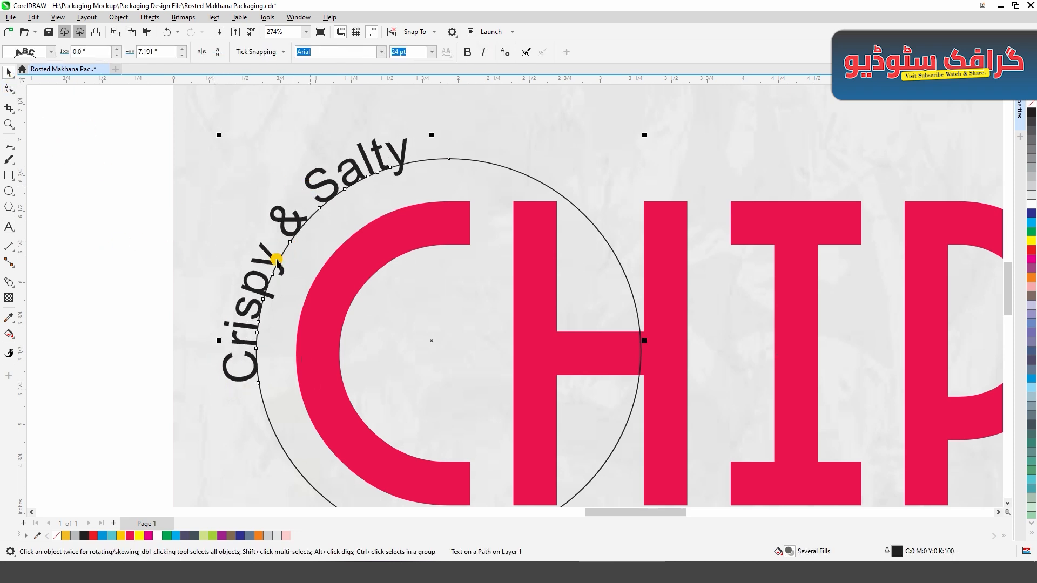
pyautogui.moveTo(217, 317); pyautogui.dragTo(486, 175)
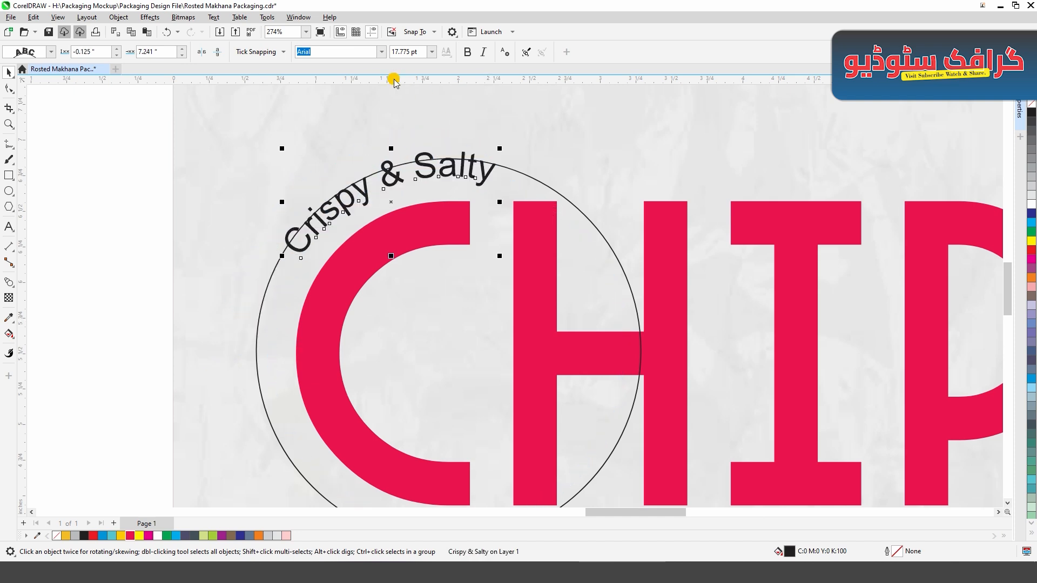
# - Set the curved "Crispy & Salty" text in the Anton font with a black fill
pyautogui.click(382, 51)
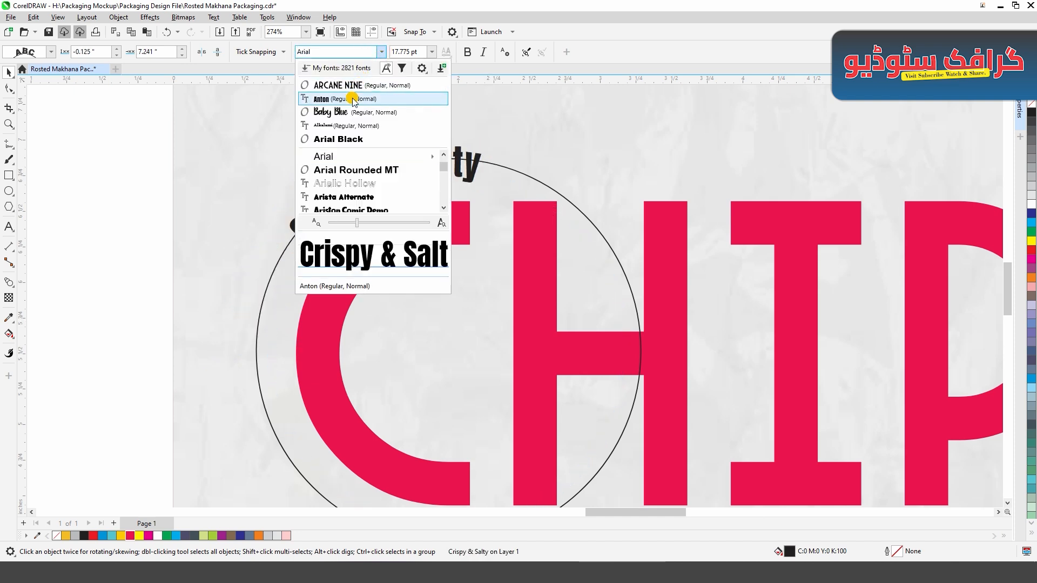
pyautogui.click(345, 98)
pyautogui.moveTo(386, 195); pyautogui.dragTo(389, 197)
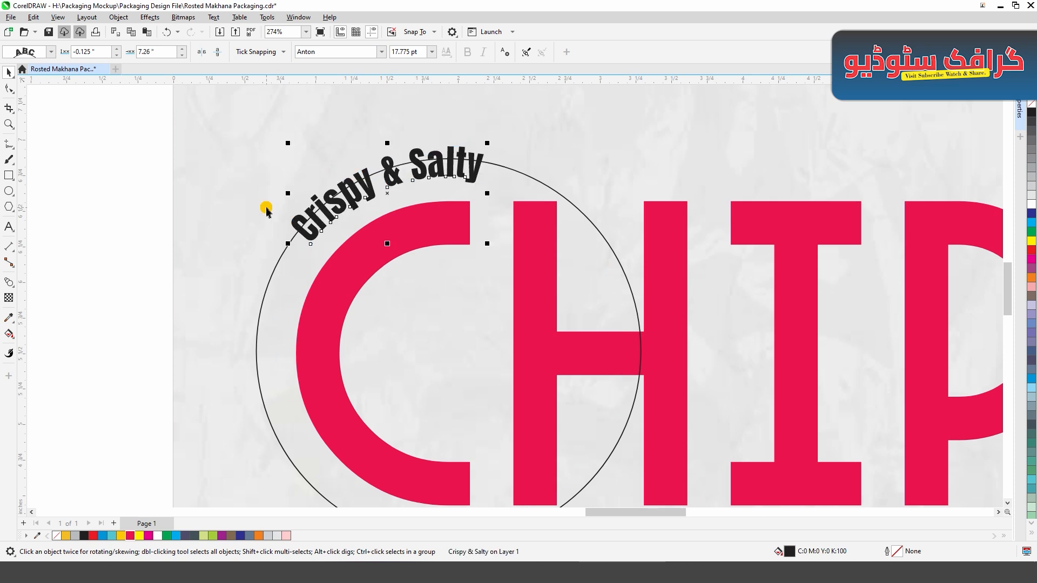
pyautogui.click(130, 535)
pyautogui.click(84, 536)
pyautogui.click(81, 356)
# - Delete the guide circle under the curved text, keeping the text itself
pyautogui.click(267, 339)
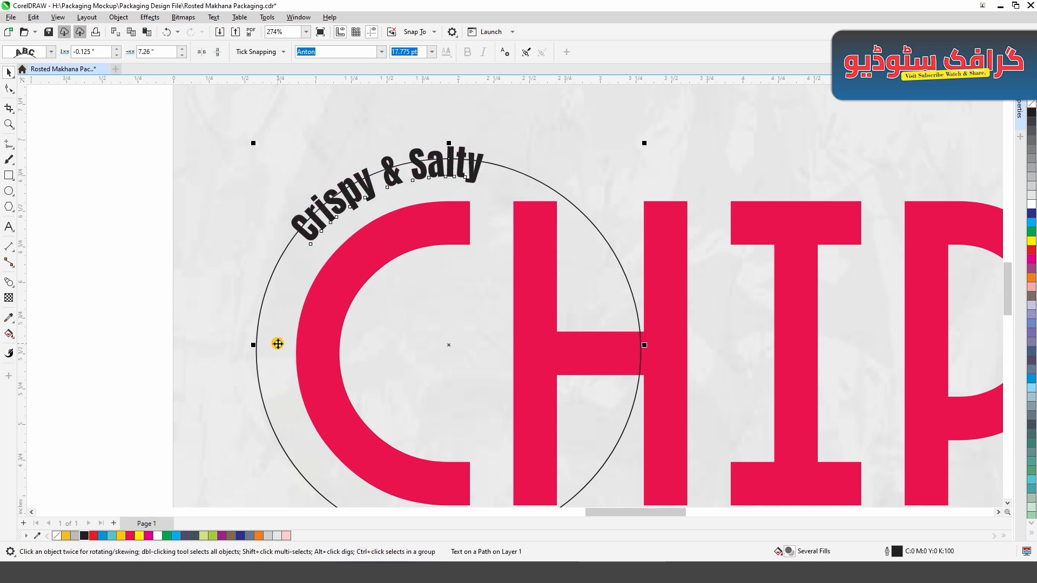
pyautogui.press('Delete')
pyautogui.scroll(-1, 368, 310)
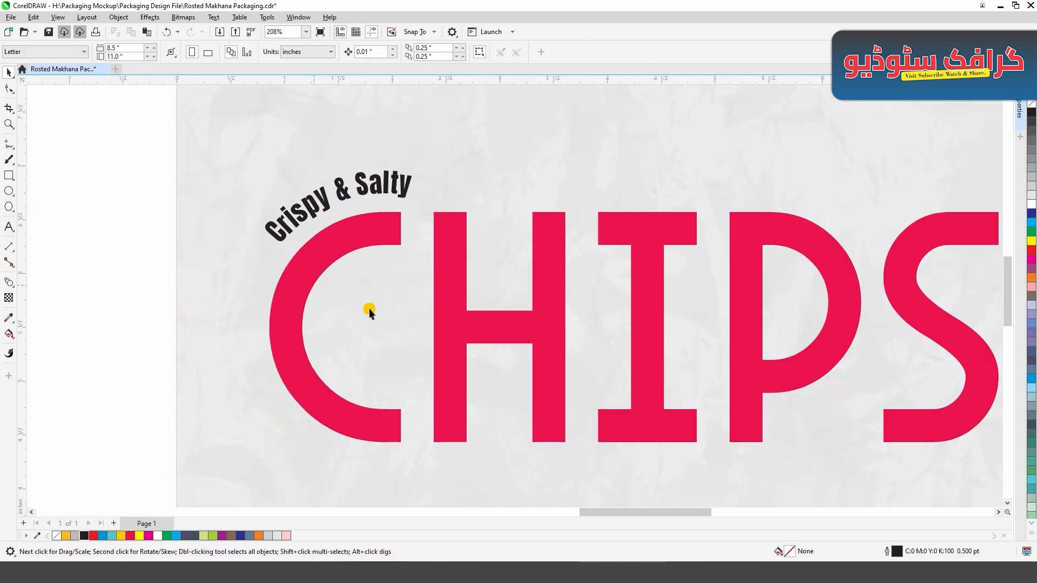
pyautogui.click(236, 433)
# - Duplicate the CHIPS text and place the copy centred below the original, scaled down to about 1.26 inches wide
pyautogui.scroll(-1, 122, 397)
pyautogui.moveTo(452, 237); pyautogui.dragTo(456, 328)
pyautogui.rightClick(457, 327)
pyautogui.moveTo(761, 308); pyautogui.dragTo(619, 364)
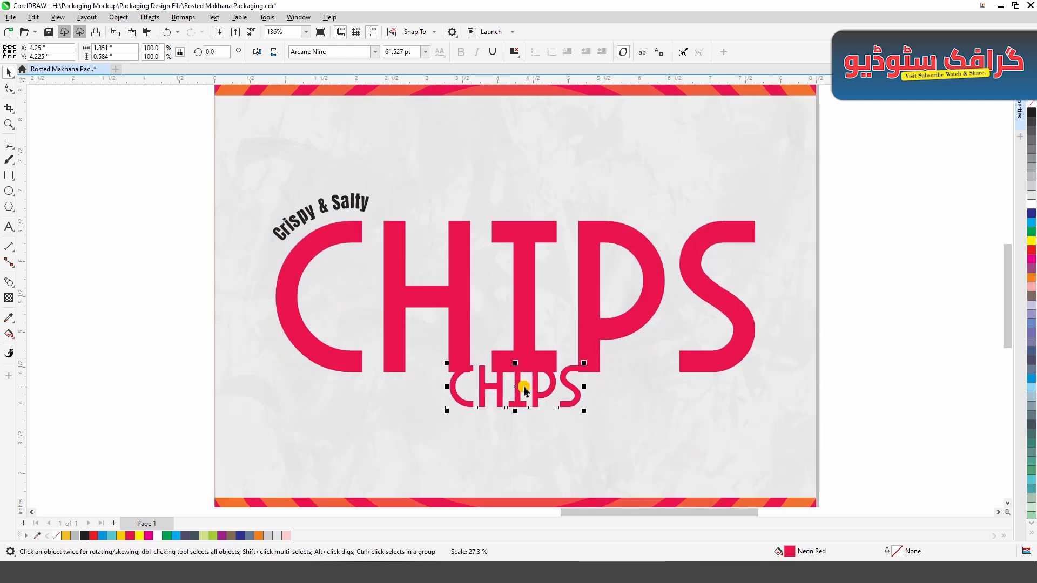
pyautogui.moveTo(521, 387); pyautogui.dragTo(515, 406)
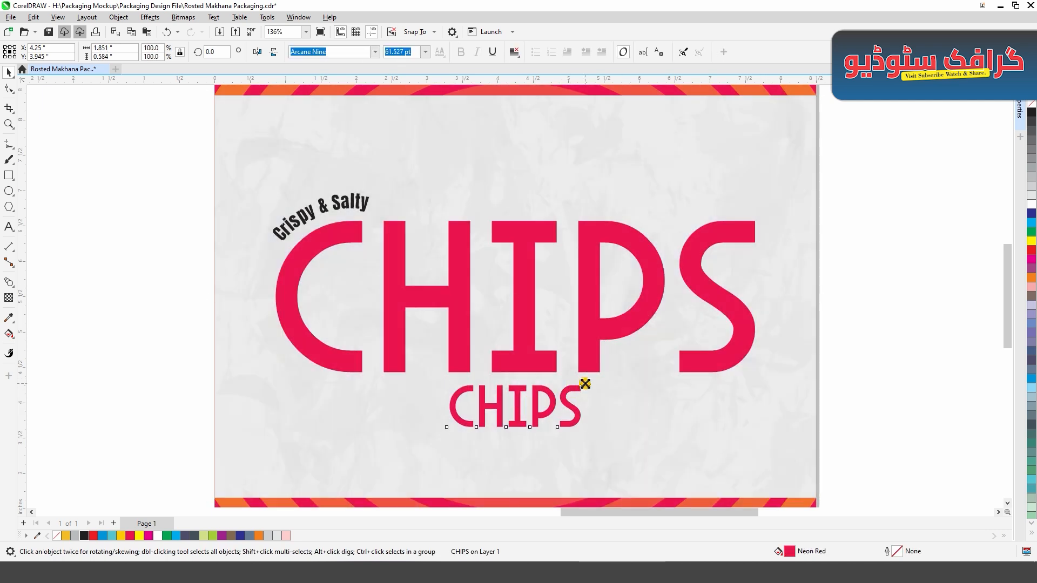
pyautogui.moveTo(585, 384); pyautogui.dragTo(563, 391)
# - Replace the wording of the small CHIPS copy below the title with "BOLE MERE LIPS I LOVE UNCLE CHIPPS"
pyautogui.doubleClick(505, 406)
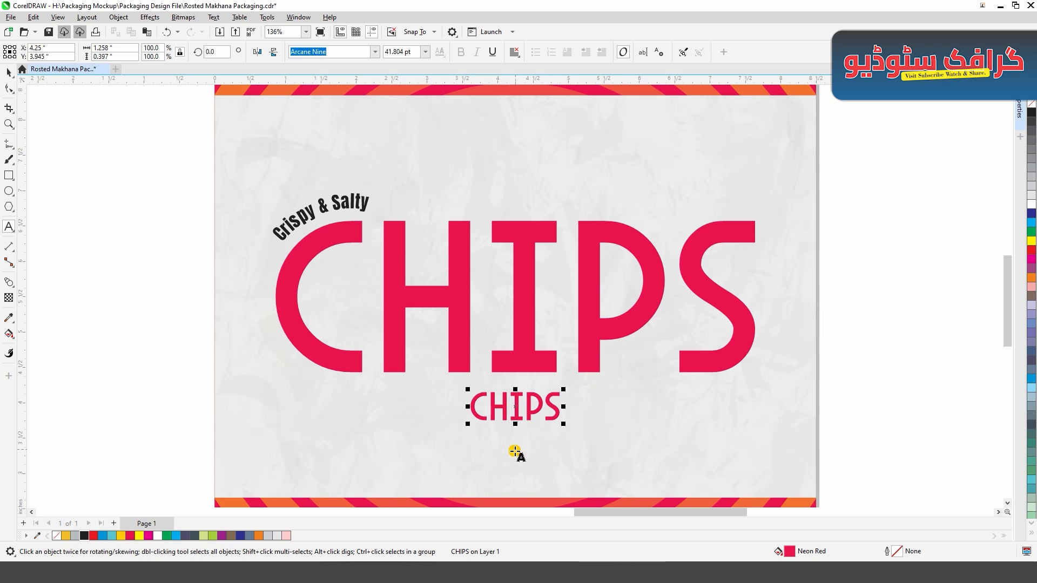
pyautogui.scroll(2, 514, 451)
pyautogui.write('A')
pyautogui.hotkey('ctrl', 'a')
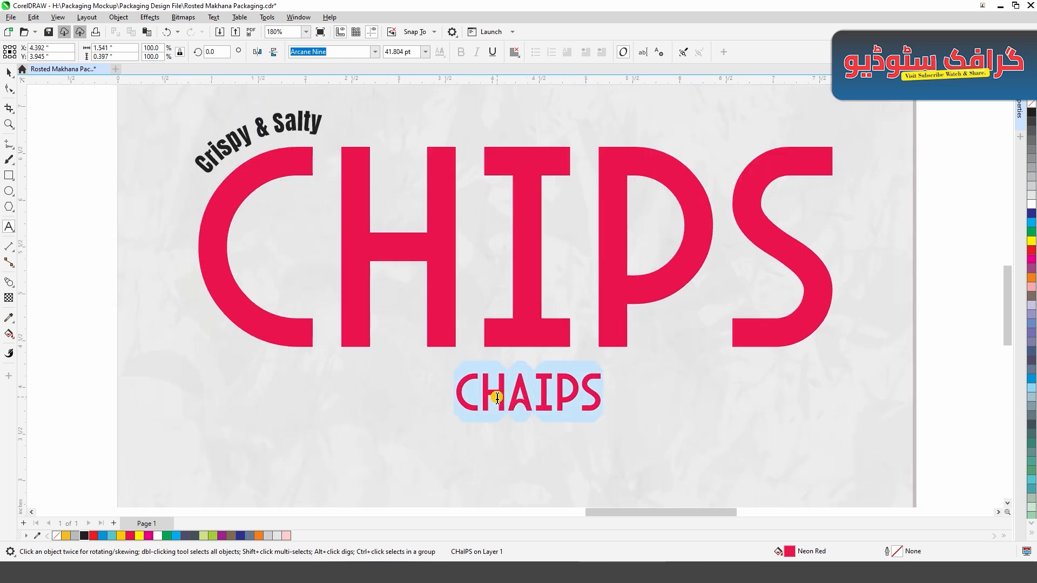
pyautogui.press('Delete')
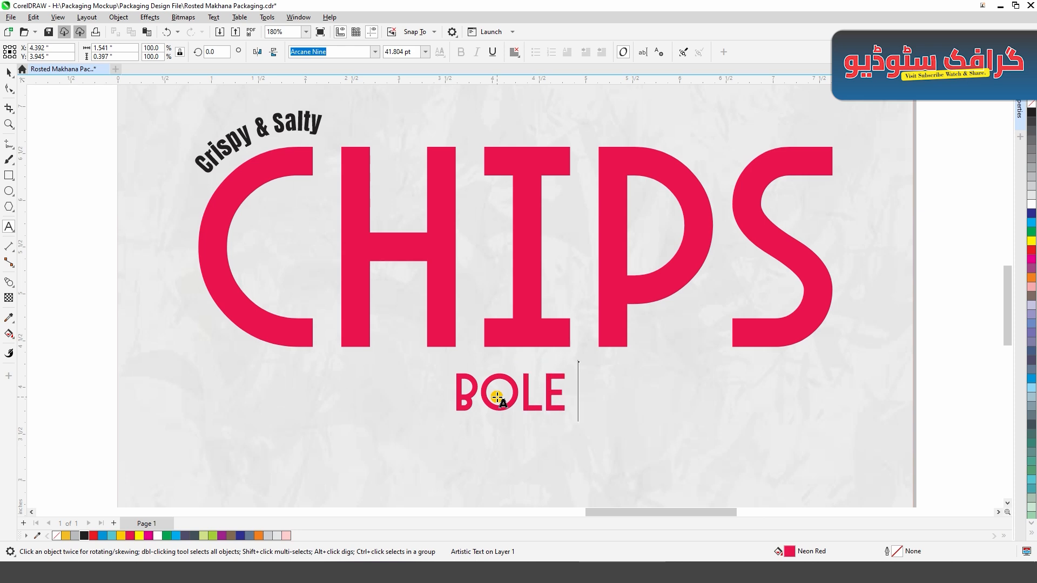
pyautogui.write('ERE')
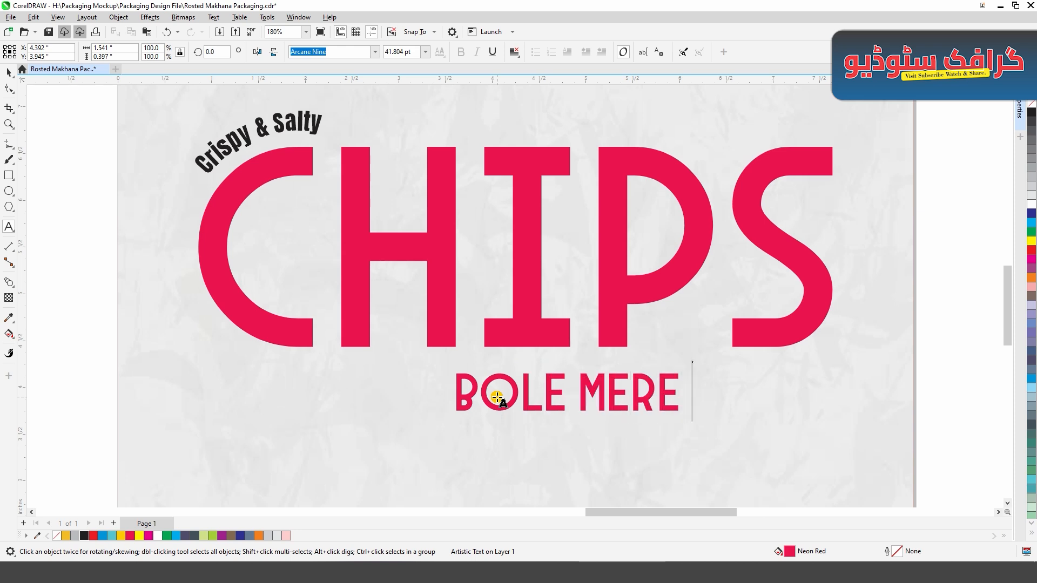
pyautogui.write(' LIPS')
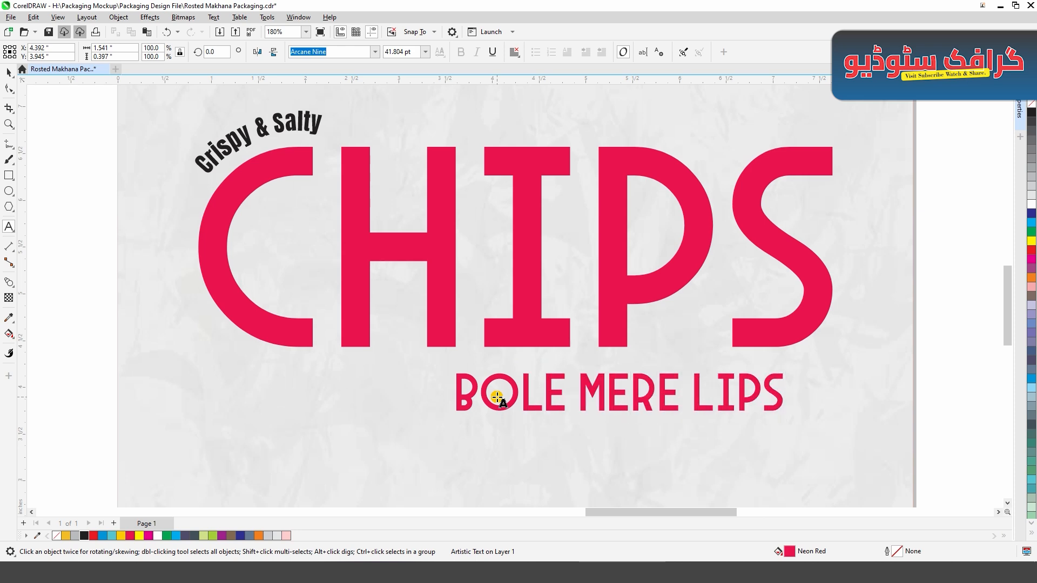
pyautogui.write(' I LOVE')
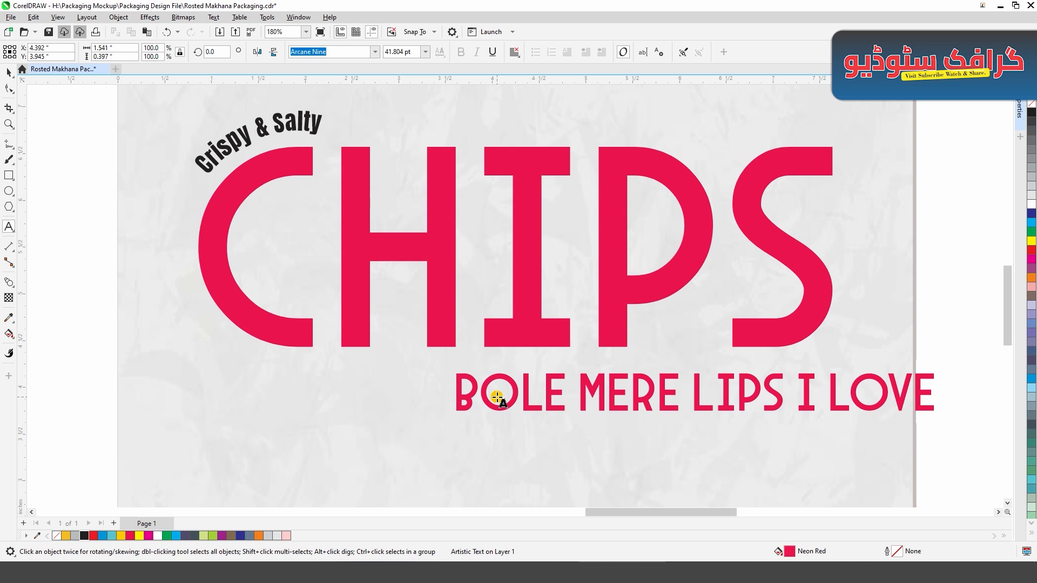
pyautogui.write(' UNCLE ')
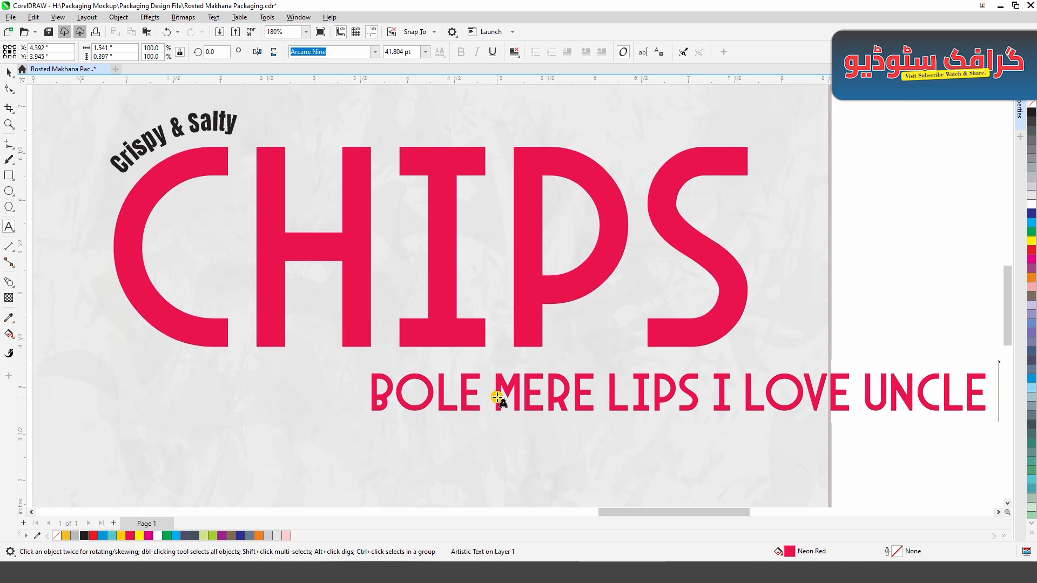
pyautogui.write('CHIPPS')
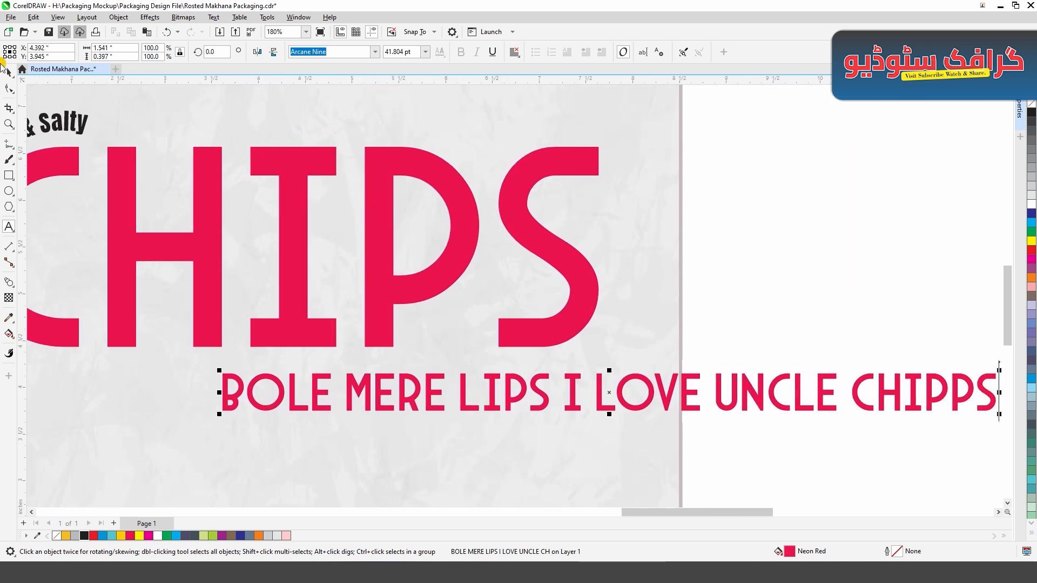
# - Scale the tagline to about 5.24 inches wide, aligned with the right edge of the CHIPS title, and nudge it up closer beneath it
pyautogui.click(606, 456)
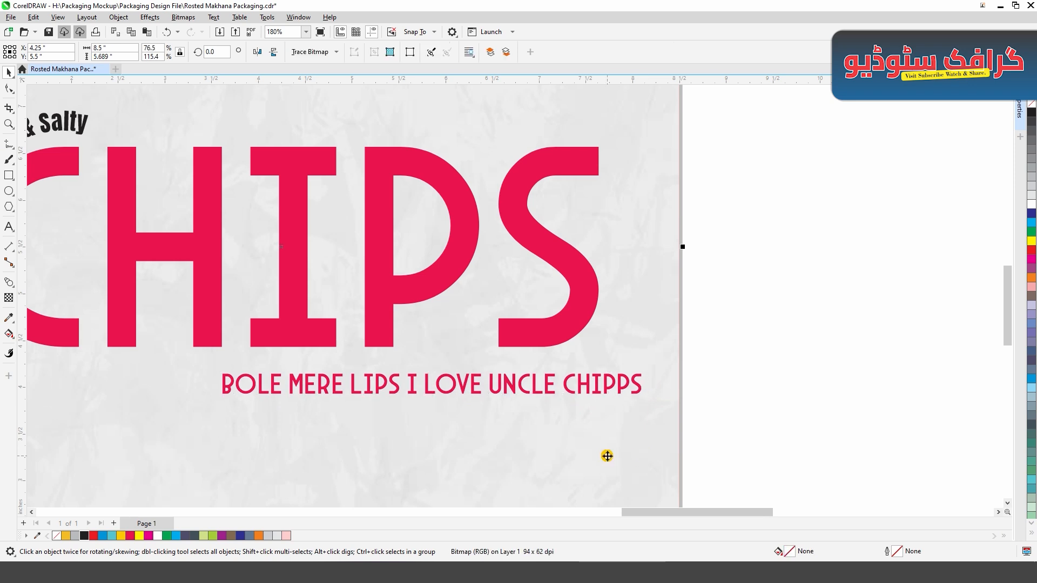
pyautogui.scroll(-2, 815, 400)
pyautogui.click(774, 403)
pyautogui.keyDown('shift'); pyautogui.click(725, 362); pyautogui.keyUp('shift')
pyautogui.press('r')
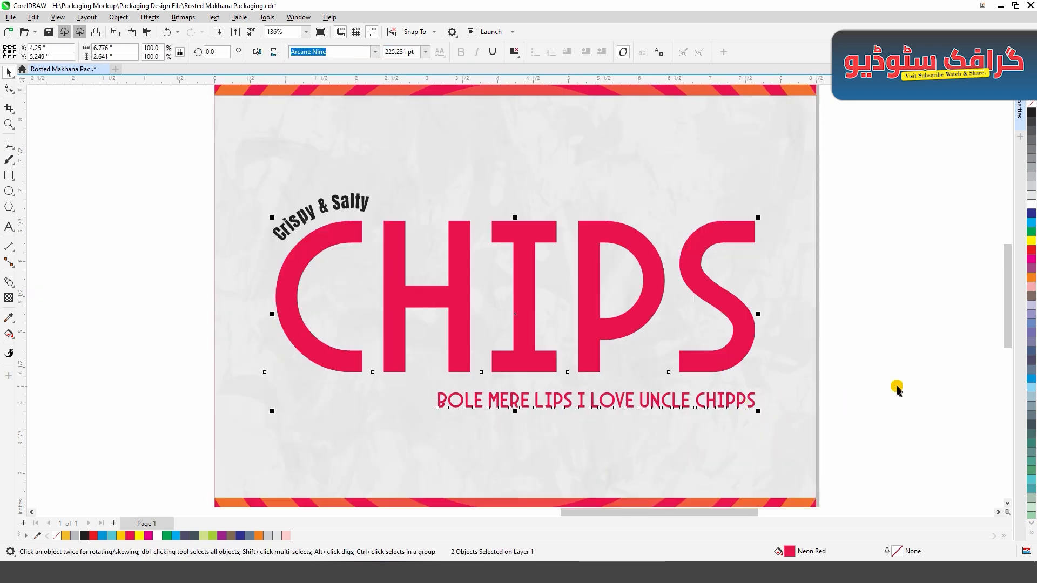
pyautogui.click(896, 385)
pyautogui.click(517, 403)
pyautogui.moveTo(435, 413); pyautogui.dragTo(379, 427)
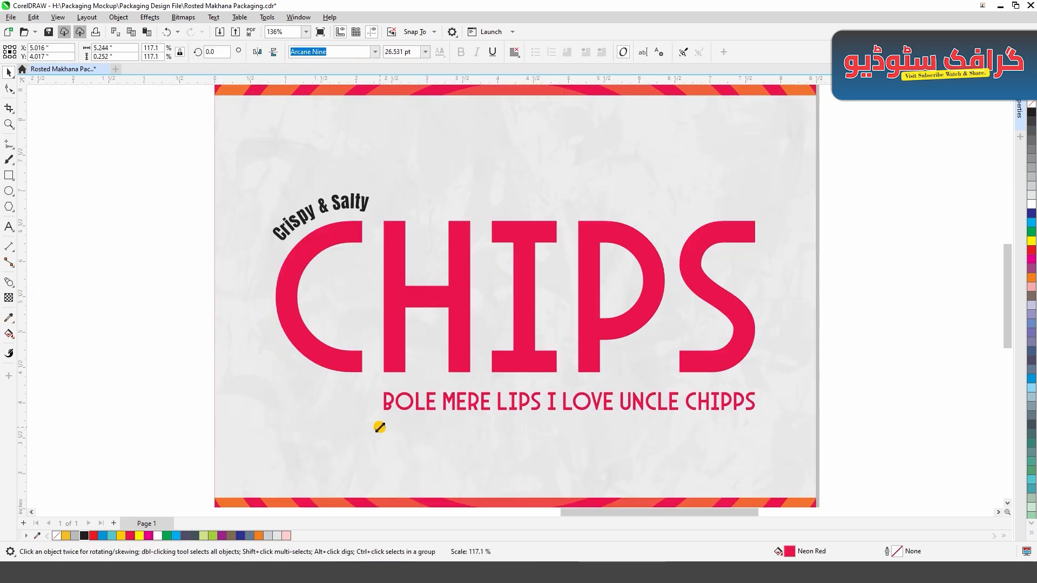
pyautogui.press('Up')
pyautogui.press('Up')
pyautogui.press('Up')
pyautogui.press('Up')
pyautogui.press('Up')
pyautogui.press('Up')
pyautogui.press('Up')
# - Set the tagline in the Baby Blue font, enlarge it to about 5.32 inches wide, and give it a black fill
pyautogui.click(376, 52)
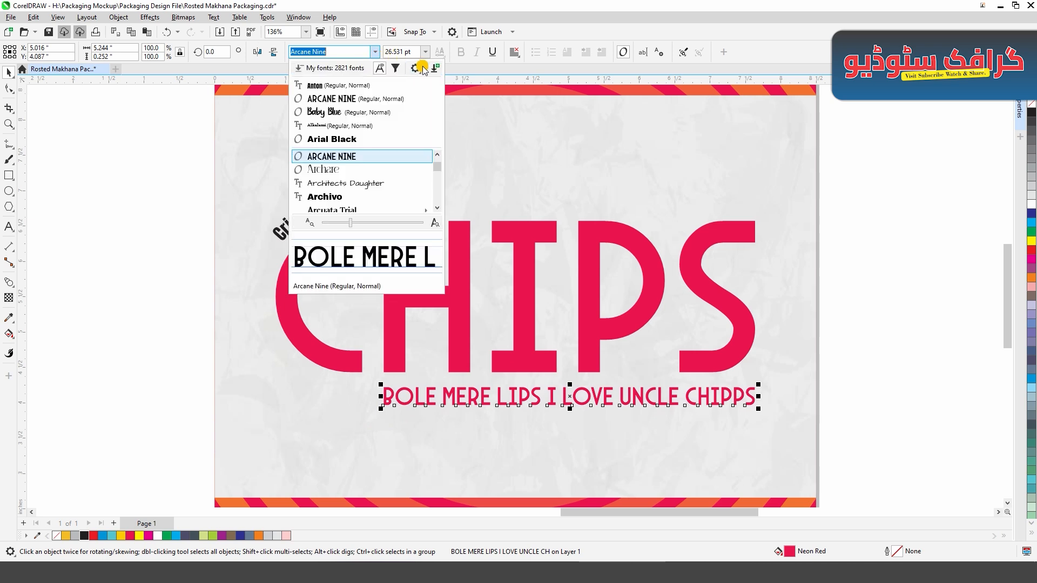
pyautogui.click(349, 111)
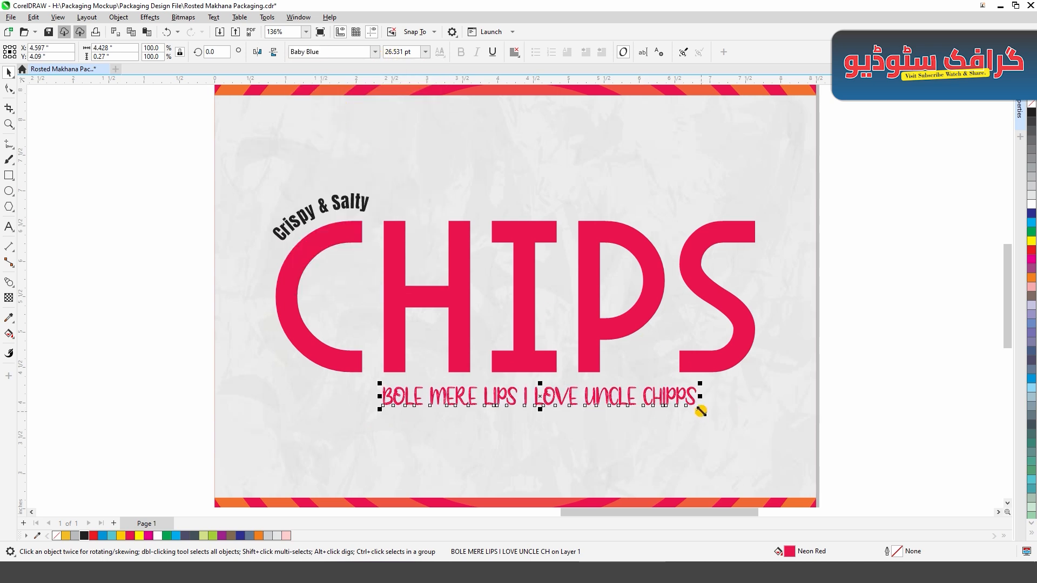
pyautogui.moveTo(700, 411); pyautogui.dragTo(763, 415)
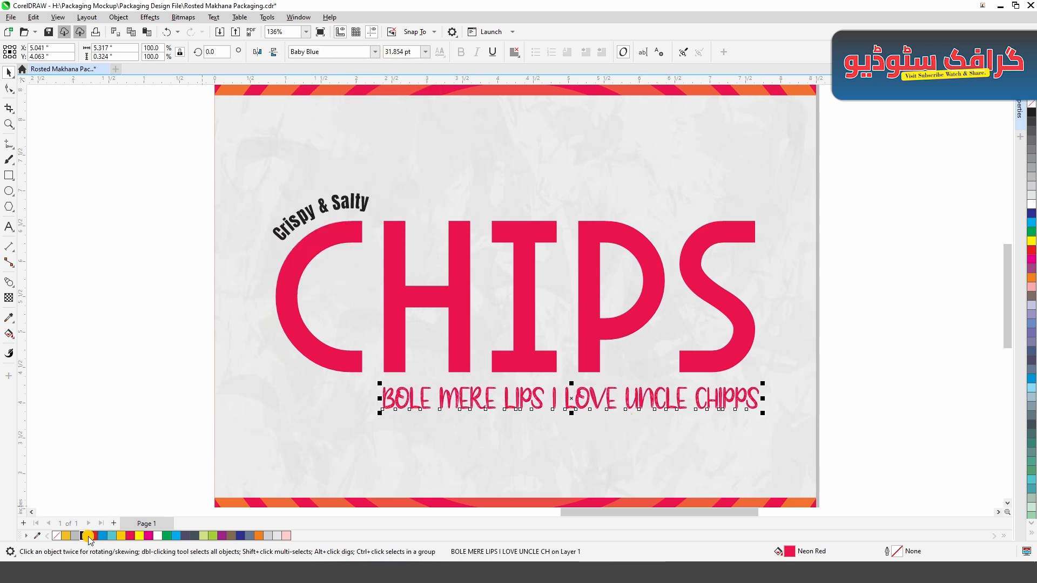
pyautogui.click(86, 536)
pyautogui.click(88, 444)
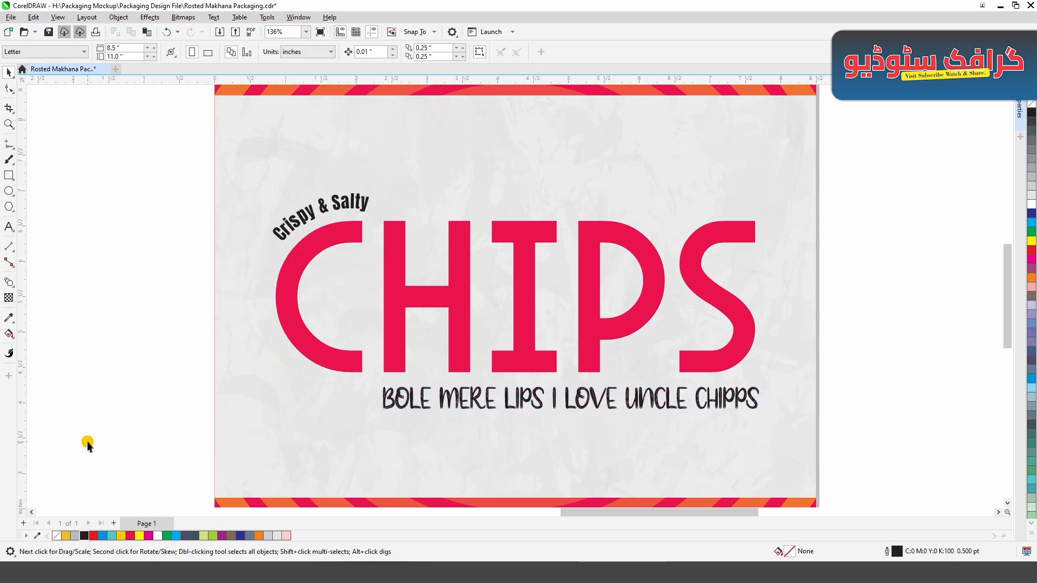
# - Create a cyan copy of the CHIPS title behind the red one, offset slightly down and to the right as a shadow
pyautogui.click(285, 312)
pyautogui.click(1031, 221)
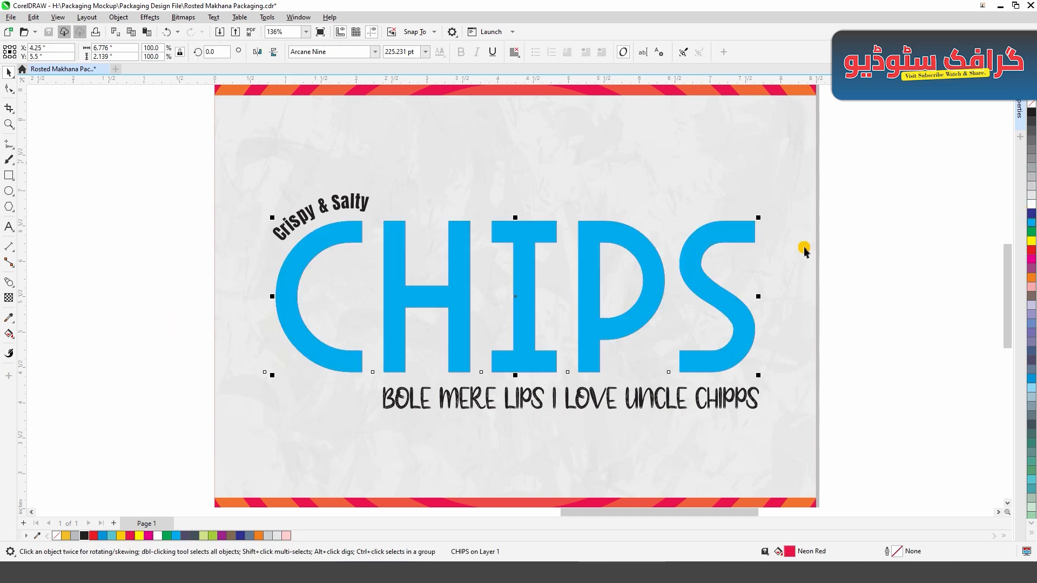
pyautogui.hotkey('ctrl', 'pagedown')
pyautogui.press('Down')
pyautogui.press('Right')
pyautogui.press('Right')
pyautogui.press('Right')
pyautogui.press('Right')
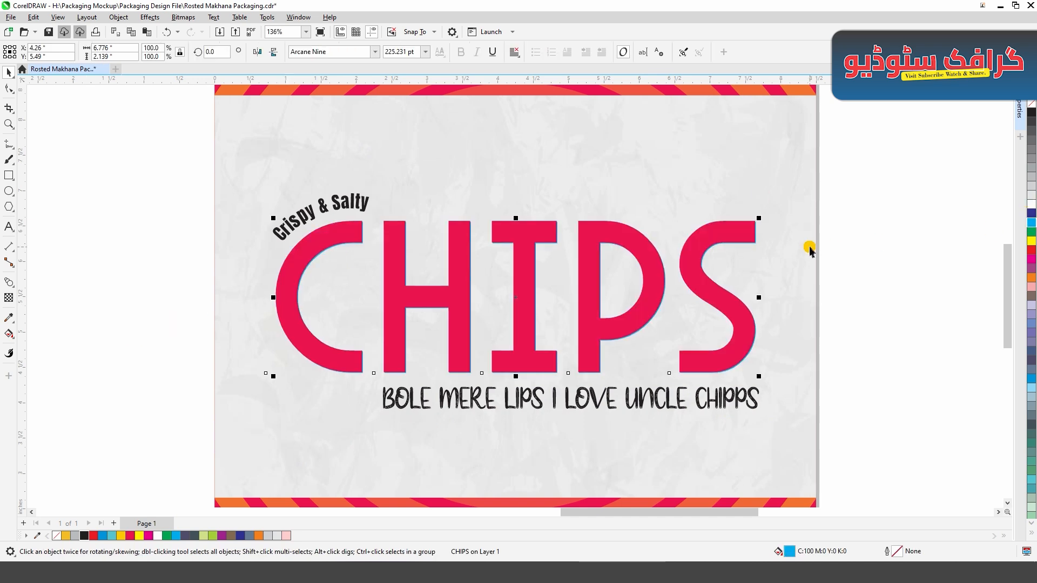
pyautogui.press('Escape')
# - Draw a rectangle about 1.47 by 1.95 inches above the title's letter I and add a copy skewed to the right at its upper edge
pyautogui.press('F6')
pyautogui.moveTo(468, 106); pyautogui.dragTo(571, 244)
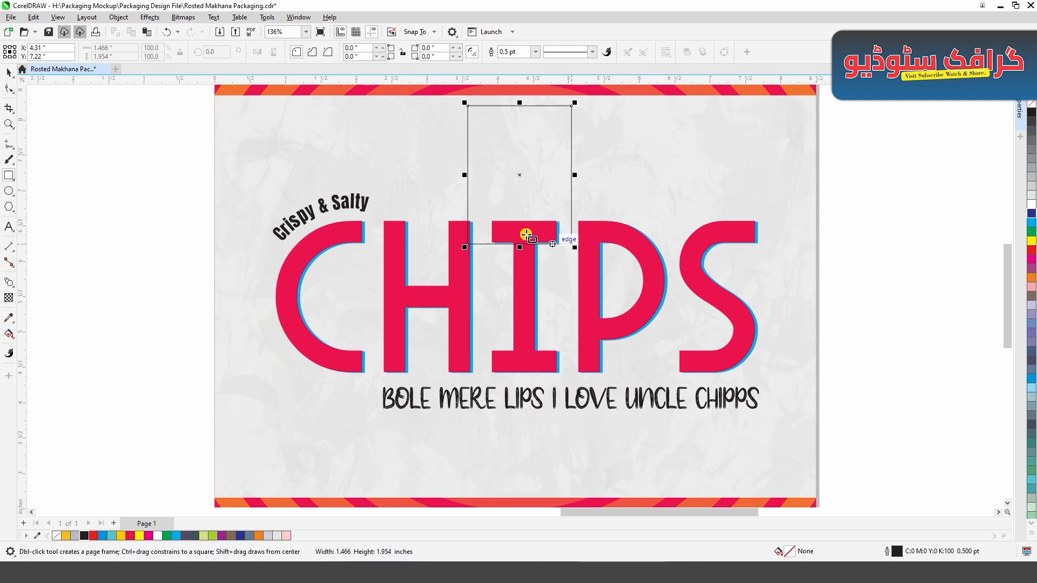
pyautogui.click(9, 73)
pyautogui.click(512, 130)
pyautogui.moveTo(520, 102); pyautogui.dragTo(535, 104)
pyautogui.click(468, 135)
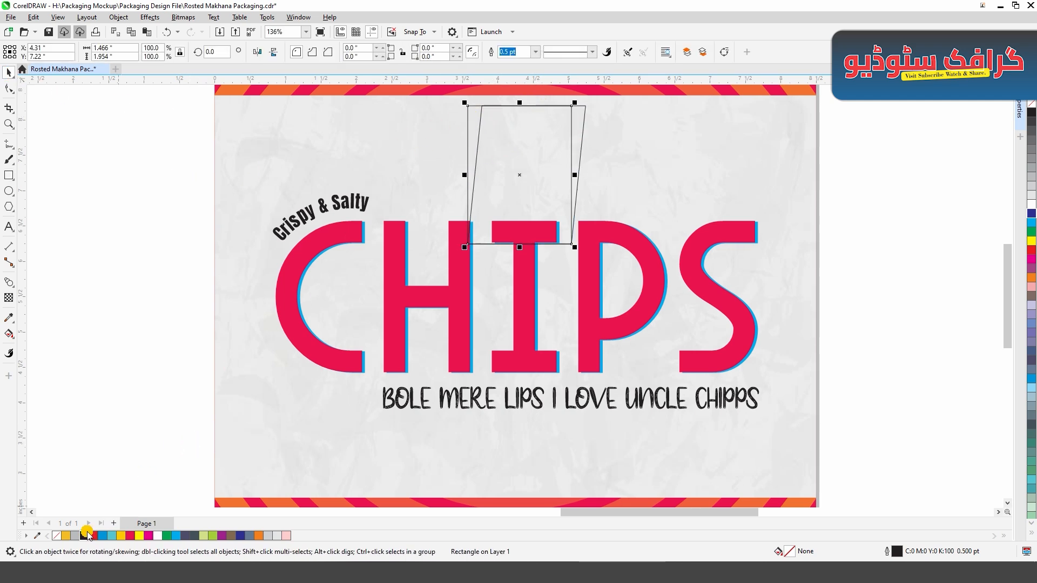
# - Fill the straight rectangle black and the skewed copy Deep Yellow, and remove the outlines from both
pyautogui.click(84, 535)
pyautogui.click(181, 422)
pyautogui.click(581, 146)
pyautogui.click(121, 536)
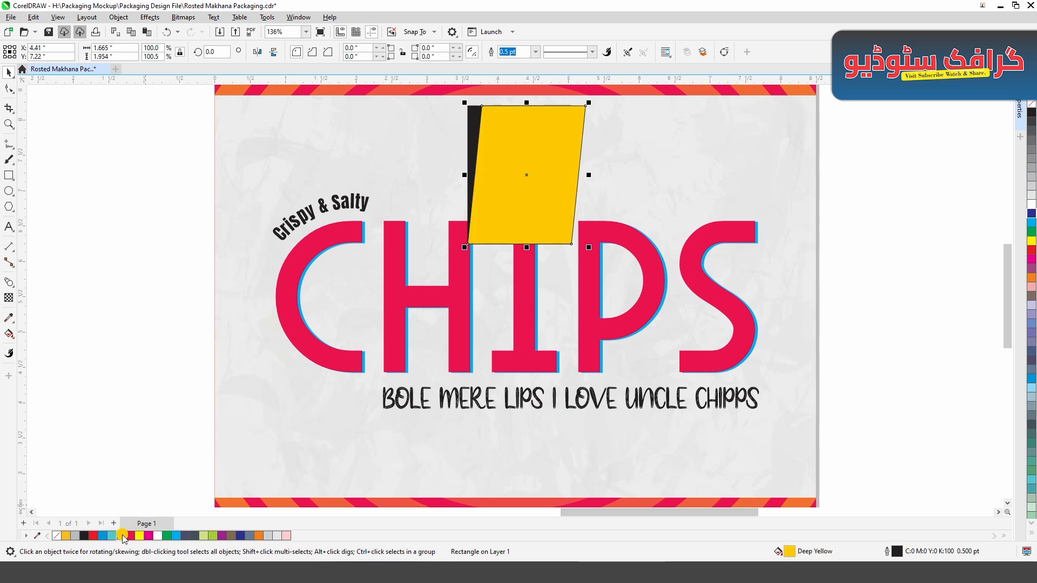
pyautogui.click(58, 406)
pyautogui.click(472, 128)
pyautogui.keyDown('shift'); pyautogui.click(554, 131); pyautogui.keyUp('shift')
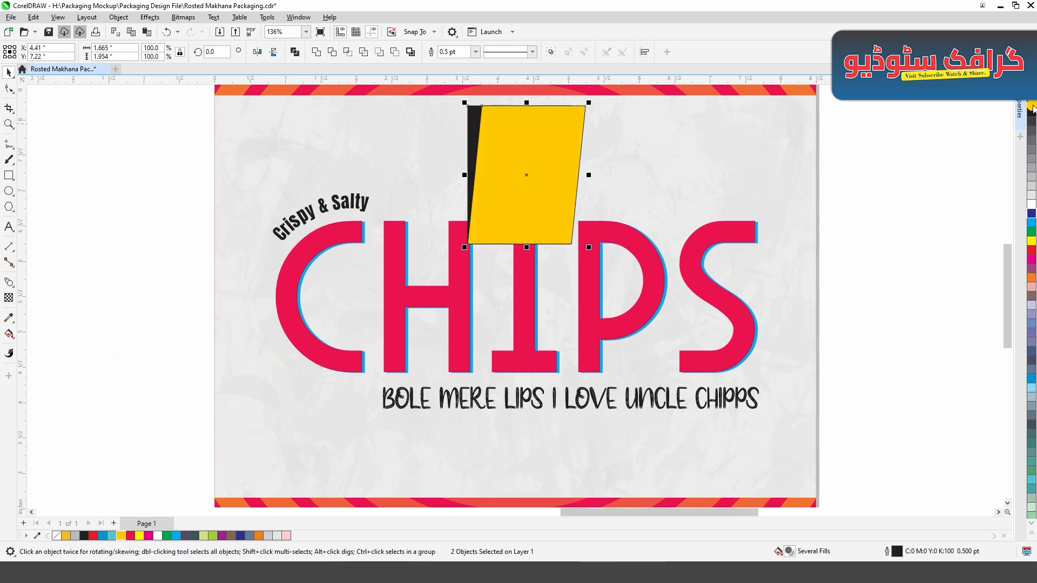
pyautogui.click(186, 277)
# - Copy the tagline onto the yellow shape and replace its wording with "30% MORE CHIPS" on three lines
pyautogui.click(419, 398)
pyautogui.moveTo(419, 399); pyautogui.dragTo(526, 153)
pyautogui.hotkey('ctrl', 'a')
pyautogui.write('3')
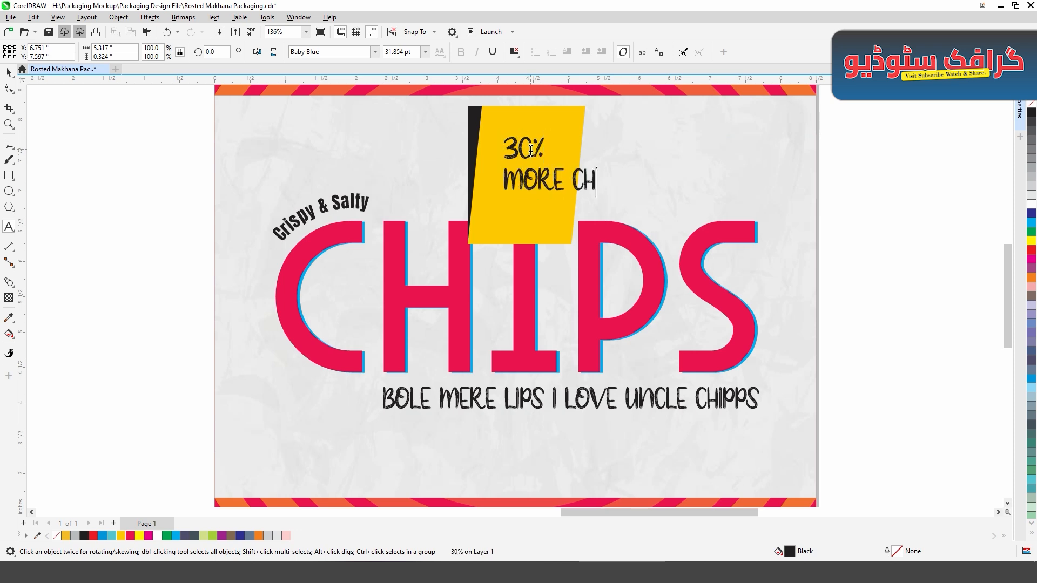
pyautogui.click(573, 174)
pyautogui.press('BackSpace')
pyautogui.press('Return')
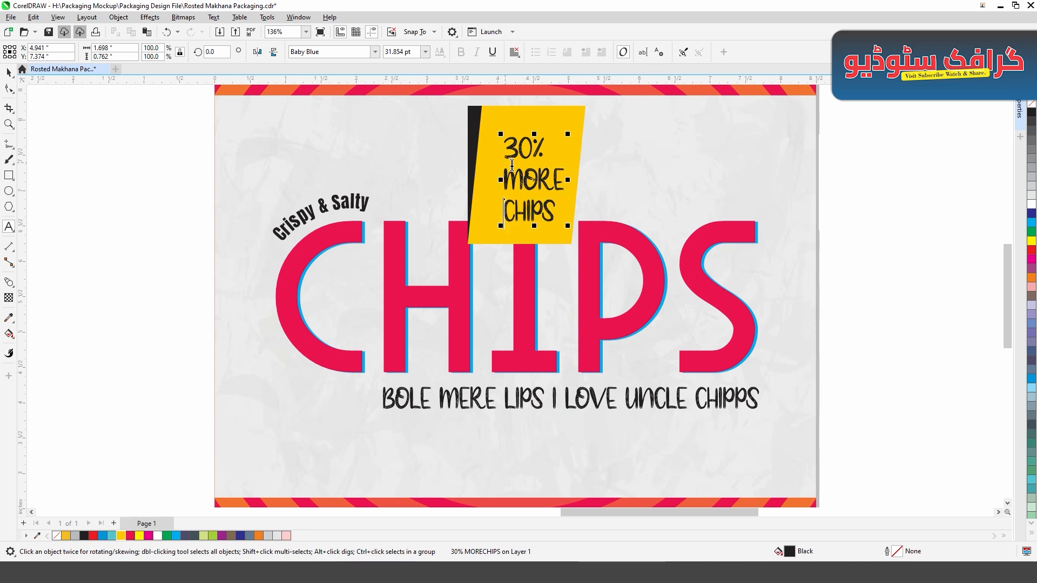
pyautogui.scroll(1, 568, 131)
# - Centre-align the "30% MORE CHIPS" lines, enlarge the text to fill the yellow shape, and centre it on the shape
pyautogui.click(514, 52)
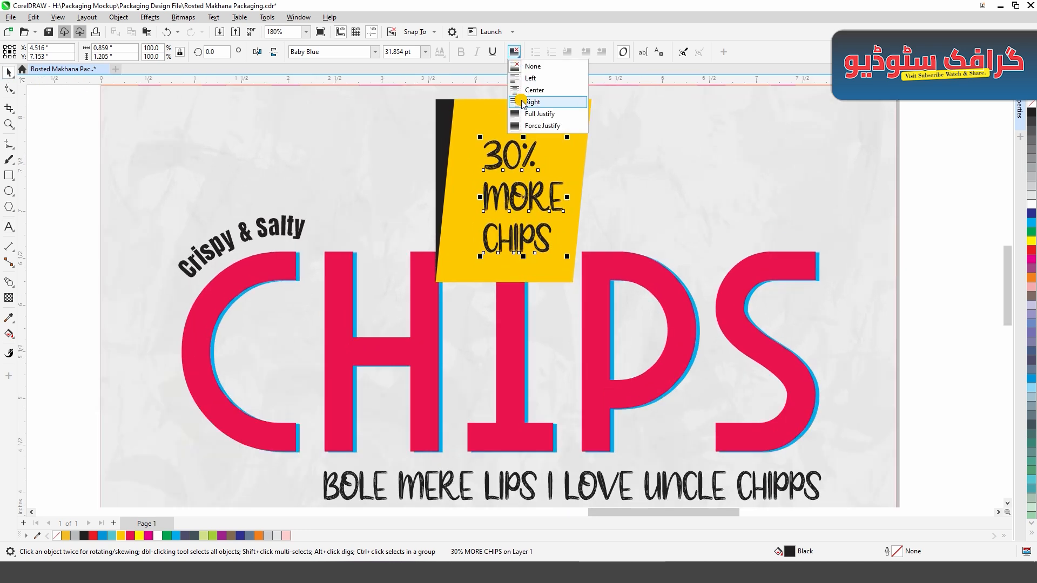
pyautogui.click(527, 85)
pyautogui.moveTo(569, 132); pyautogui.dragTo(583, 111)
pyautogui.keyDown('shift'); pyautogui.click(581, 122); pyautogui.keyUp('shift')
pyautogui.press('c')
pyautogui.press('e')
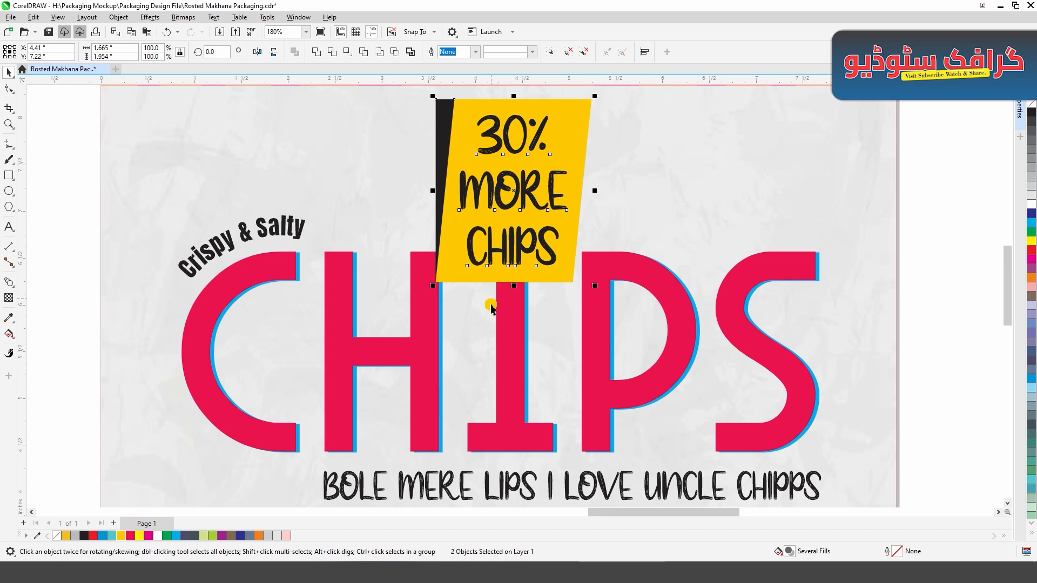
# - Move the "30% MORE CHIPS" badge up so it overlaps the striped band, centred horizontally above the CHIPS title
pyautogui.scroll(-1, 490, 318)
pyautogui.moveTo(511, 238); pyautogui.dragTo(498, 189)
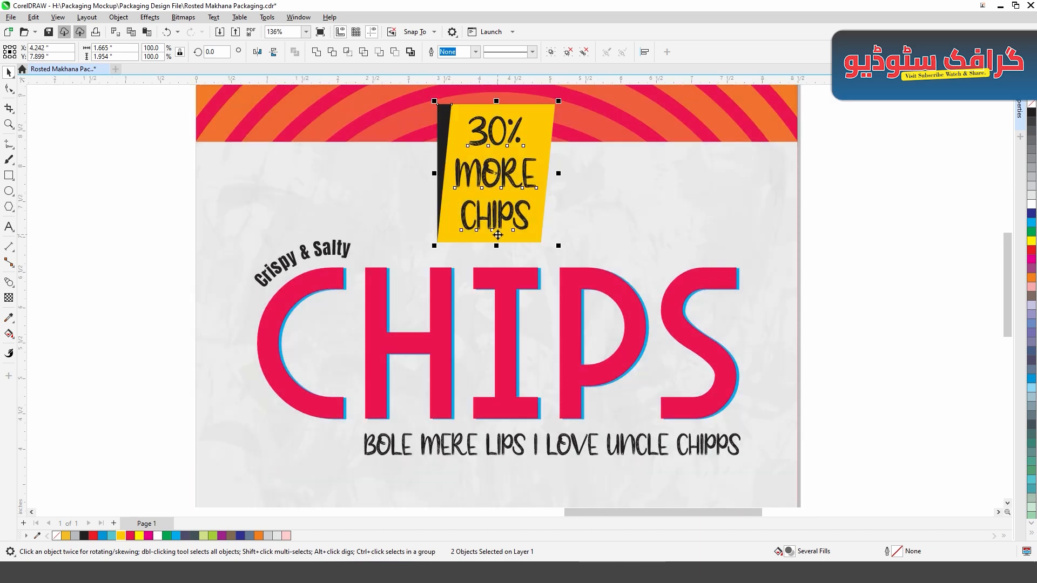
pyautogui.keyDown('shift'); pyautogui.click(557, 221); pyautogui.keyUp('shift')
pyautogui.press('c')
pyautogui.click(767, 265)
pyautogui.moveTo(816, 333); pyautogui.dragTo(834, 287)
pyautogui.click(834, 287)
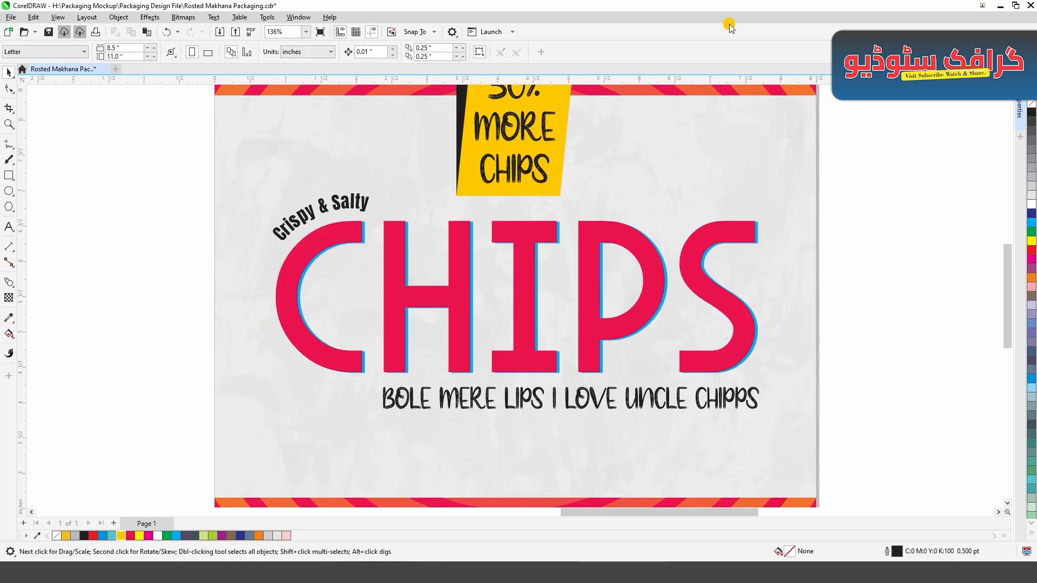
# - Place the chips-photo PowerClip over the striped background at about 8.5 by 11 inches, centred on the page
pyautogui.hotkey('shift', 'F4')
pyautogui.click(363, 492)
pyautogui.moveTo(368, 488); pyautogui.dragTo(686, 149)
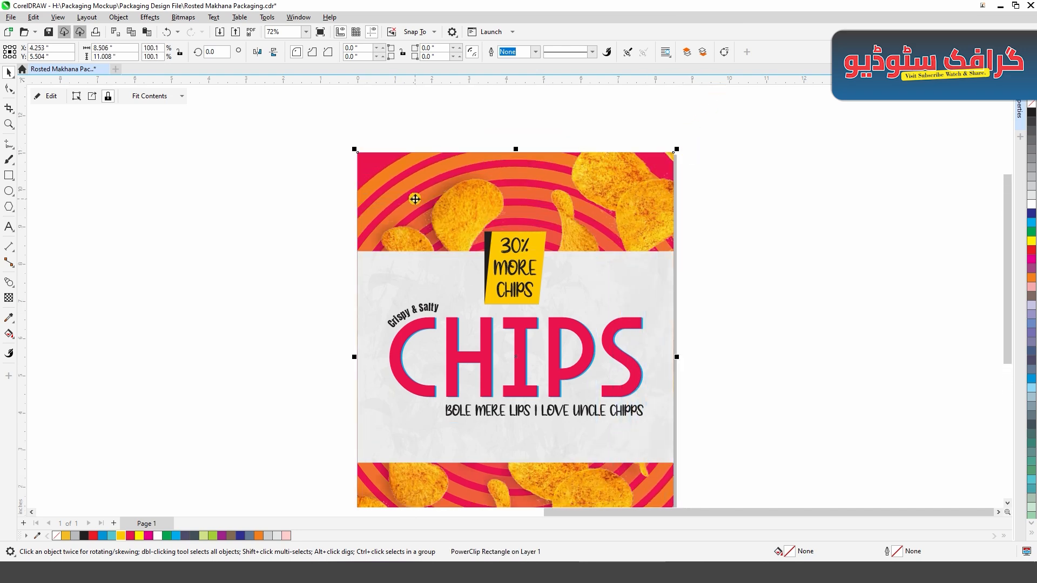
pyautogui.moveTo(459, 215); pyautogui.dragTo(440, 233)
pyautogui.keyDown('shift'); pyautogui.click(387, 160); pyautogui.keyUp('shift')
pyautogui.press('c')
pyautogui.press('e')
pyautogui.hotkey('shift', 'F4')
pyautogui.click(759, 267)
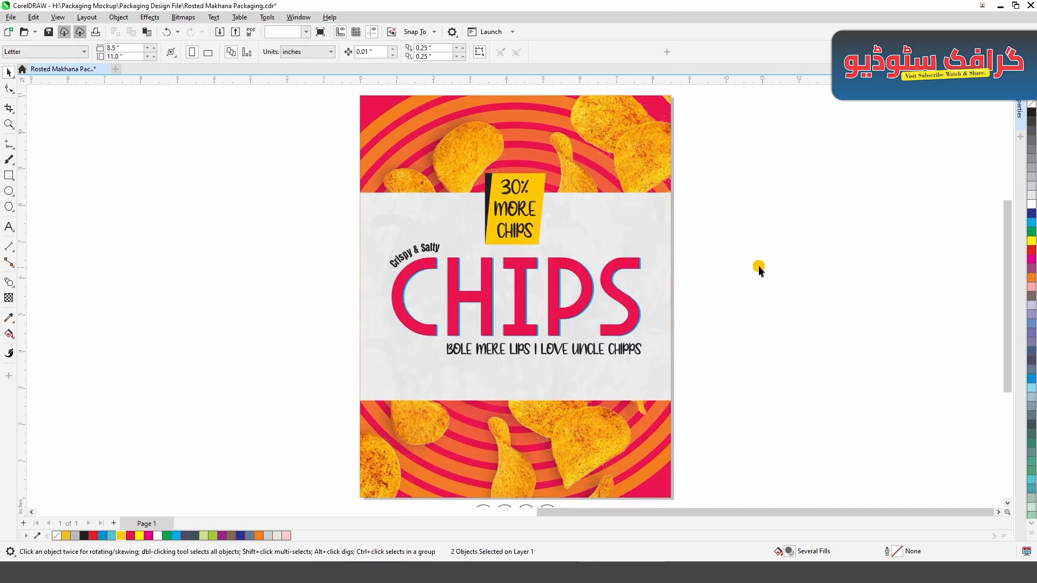
# - Shrink the "30% MORE CHIPS" badge and place the round "PREMIUM QUALITY 100 GM" seal in the grey panel's upper right corner
pyautogui.click(537, 198)
pyautogui.moveTo(538, 198); pyautogui.dragTo(553, 178)
pyautogui.moveTo(747, 172); pyautogui.dragTo(561, 249)
pyautogui.hotkey('shift', 'F2')
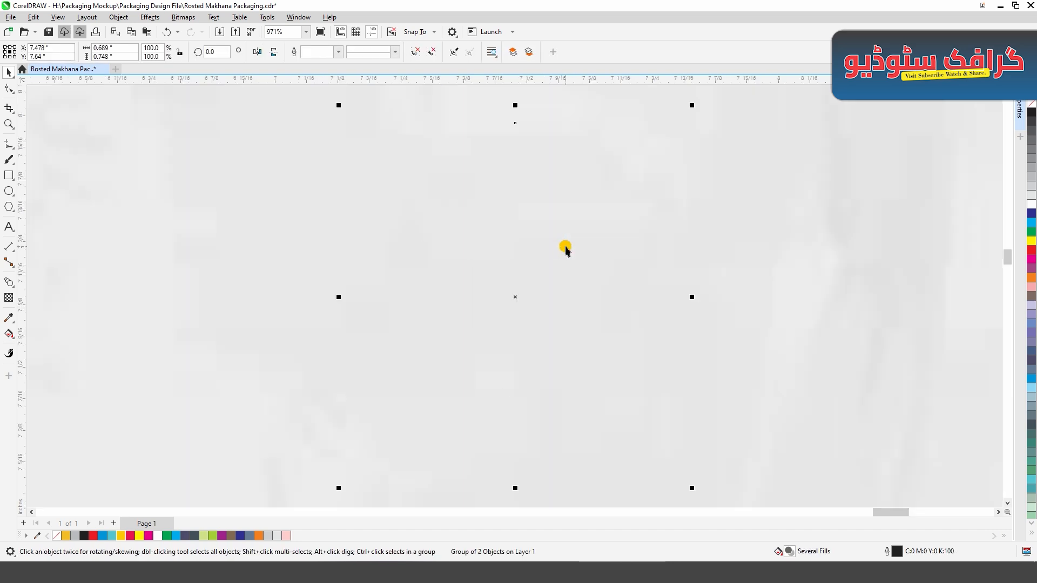
pyautogui.click(780, 321)
pyautogui.hotkey('shift', 'F2')
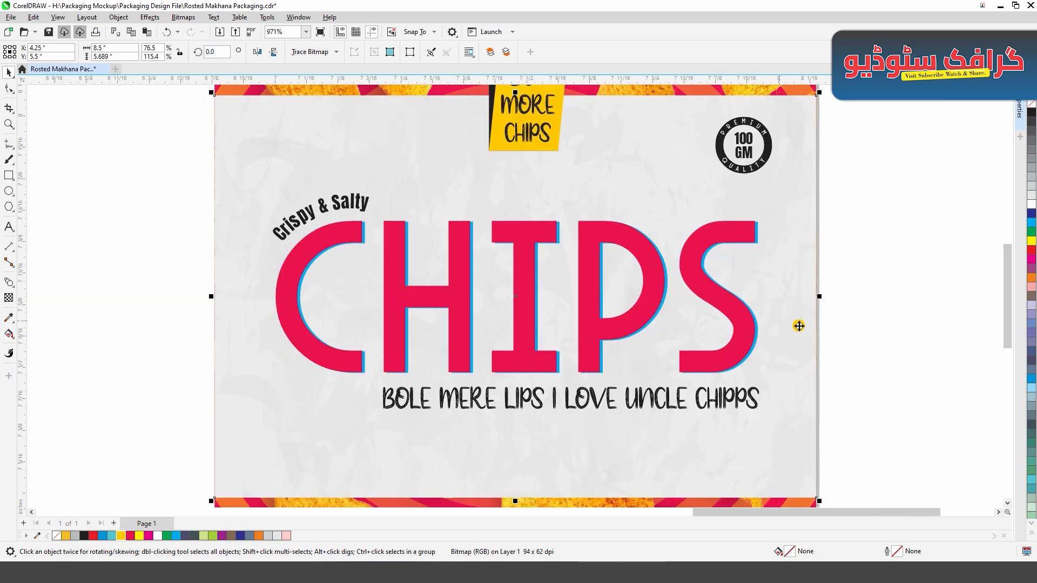
pyautogui.click(906, 350)
pyautogui.hotkey('shift', 'F4')
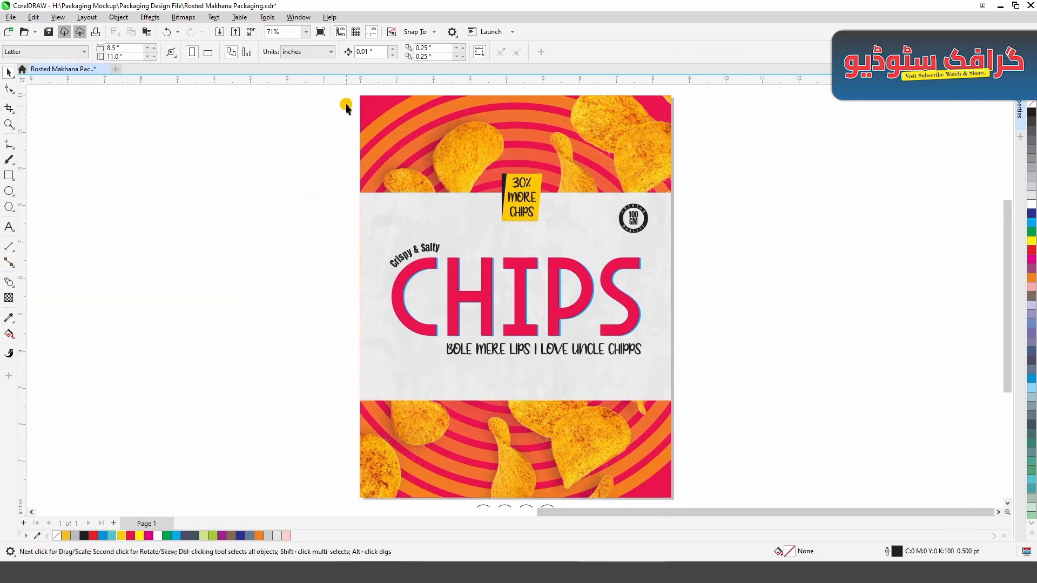
# - Draw a rectangle about 1.31 by 2.06 inches hanging from the page's upper edge near the left corner, with its lower corners rounded to about 0.208 inches
pyautogui.scroll(4, 369, 97)
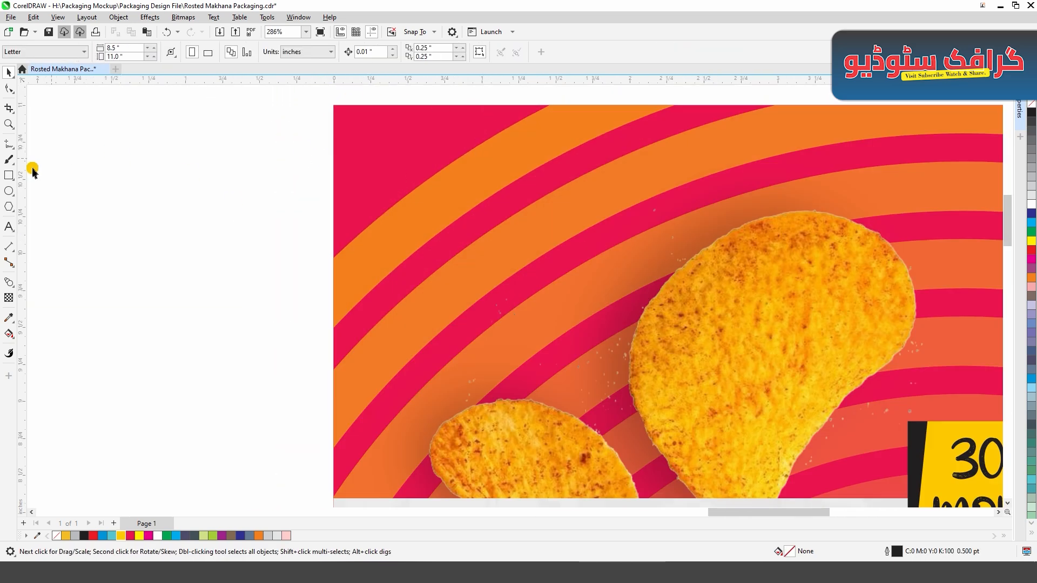
pyautogui.click(8, 175)
pyautogui.moveTo(434, 106); pyautogui.dragTo(612, 410)
pyautogui.click(15, 75)
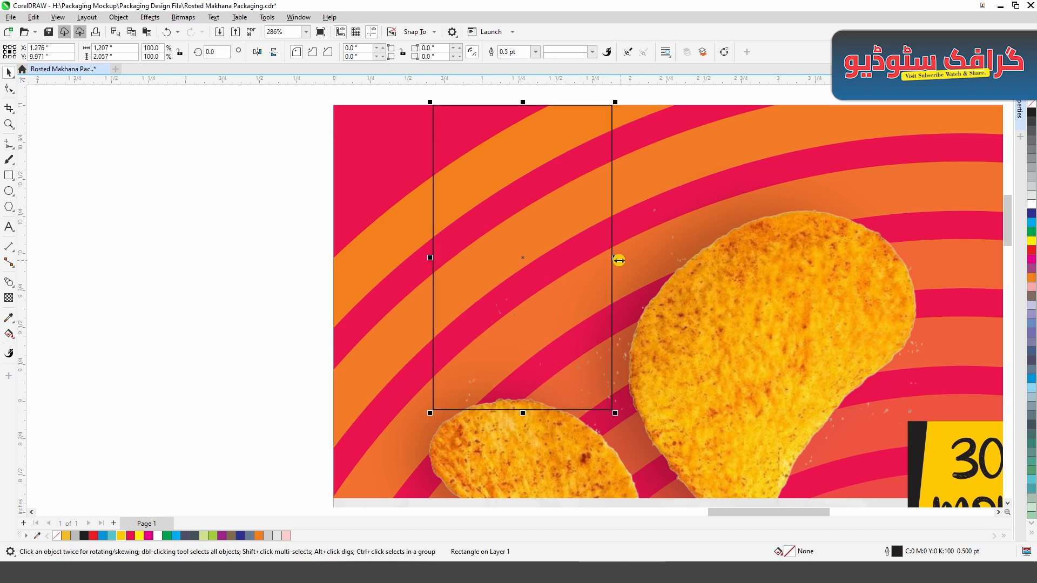
pyautogui.moveTo(618, 260); pyautogui.dragTo(633, 261)
pyautogui.click(8, 88)
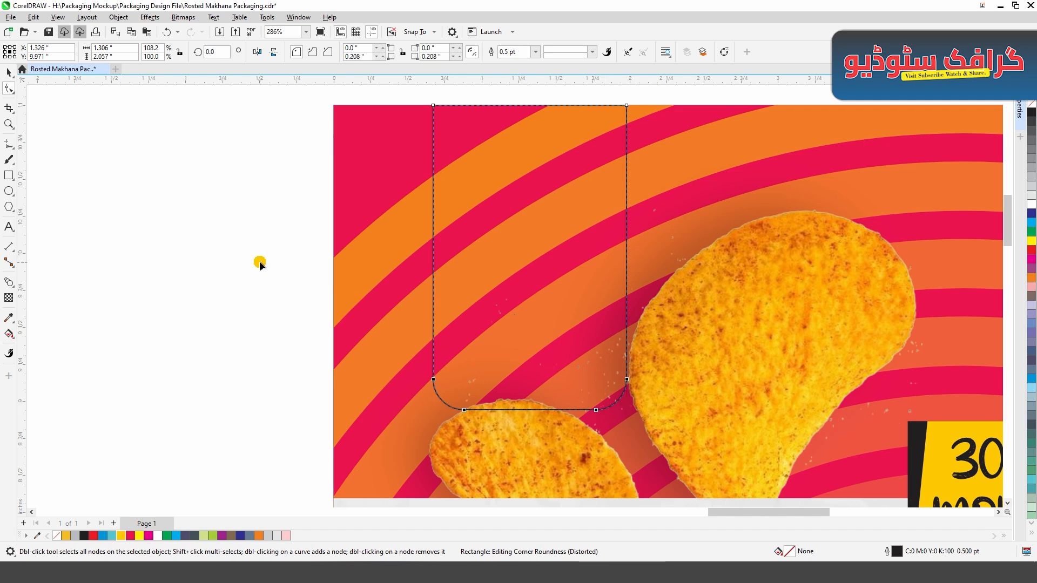
# - Fill the rounded hanging tab with white and remove its outline
pyautogui.click(10, 227)
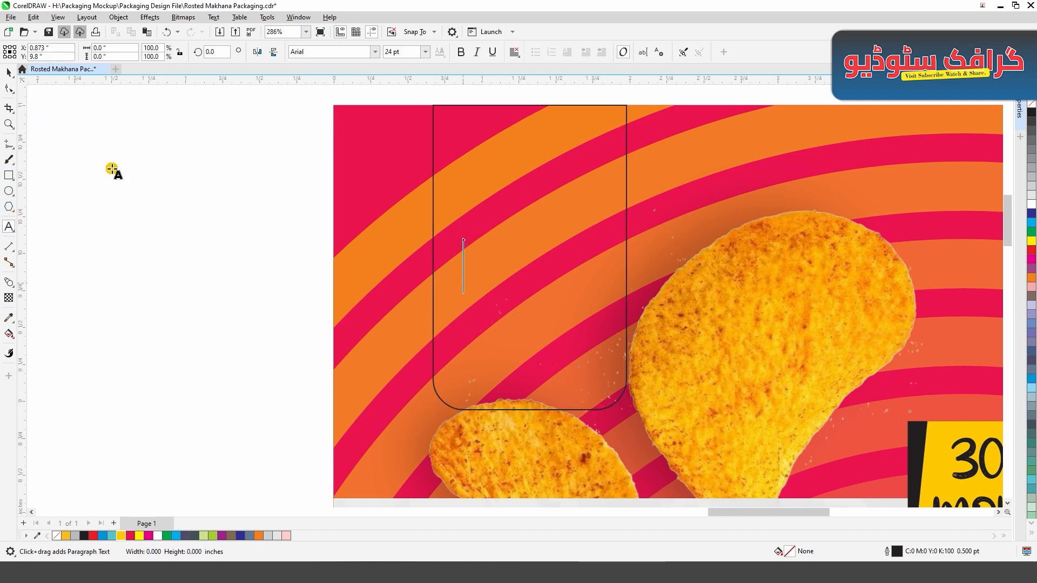
pyautogui.click(9, 72)
pyautogui.click(1031, 206)
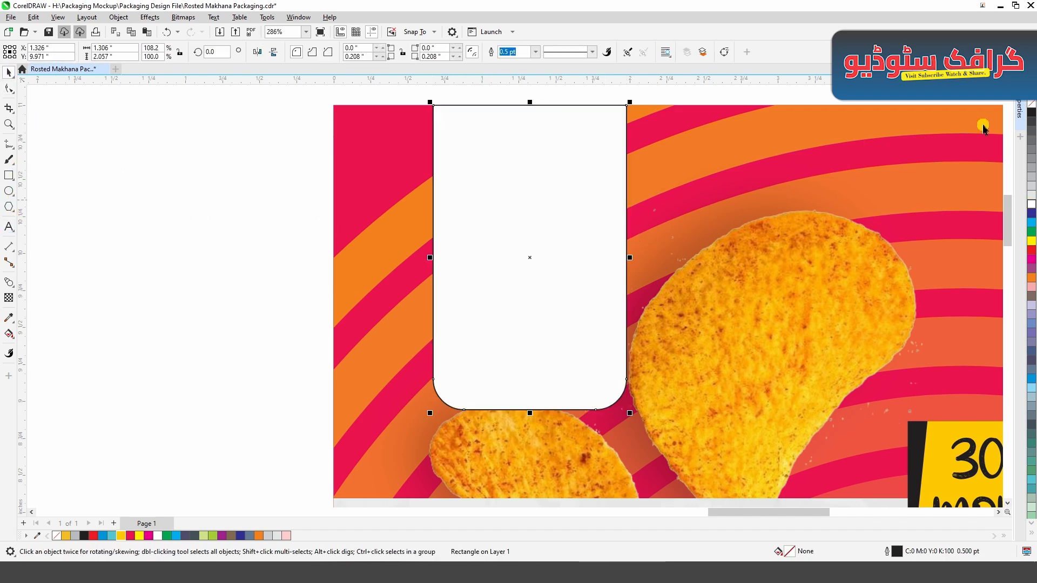
pyautogui.rightClick(1031, 103)
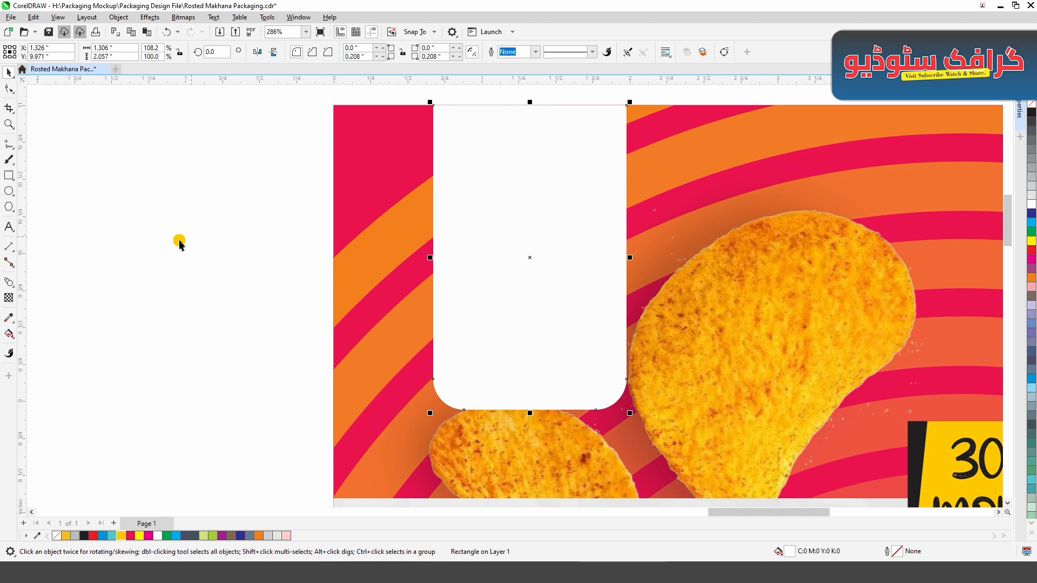
# - Add a soft drop shadow around the white hanging tab
pyautogui.click(9, 282)
pyautogui.click(32, 277)
pyautogui.moveTo(433, 242); pyautogui.dragTo(626, 258)
pyautogui.click(7, 73)
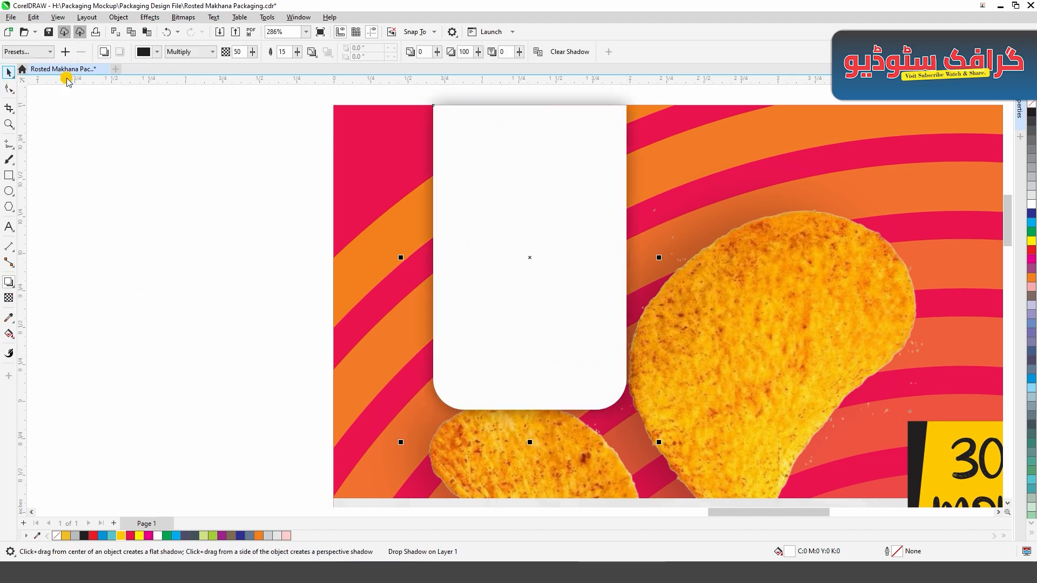
# - Paste the crimson Taj FOOD crown logo onto the white tab and position it around the tab's middle
pyautogui.hotkey('ctrl', 'v')
pyautogui.click(323, 328)
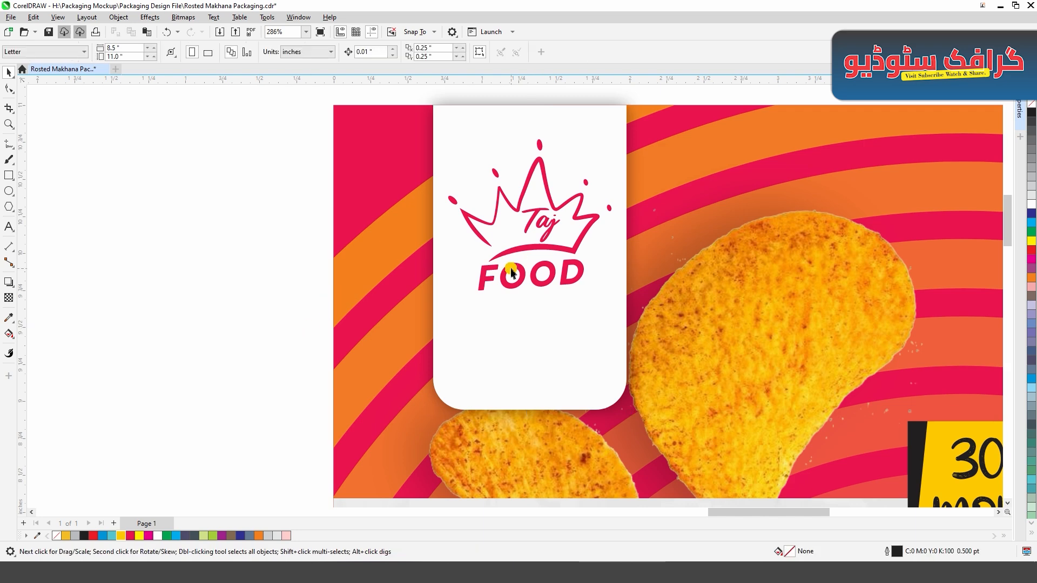
pyautogui.moveTo(512, 272); pyautogui.dragTo(524, 327)
pyautogui.click(329, 330)
pyautogui.click(522, 295)
pyautogui.click(255, 315)
# - Add black two-line text "NEW PACKAGING" below the logo and shrink it to about 0.65 by 0.21 inches
pyautogui.press('F8')
pyautogui.click(474, 382)
pyautogui.write('N')
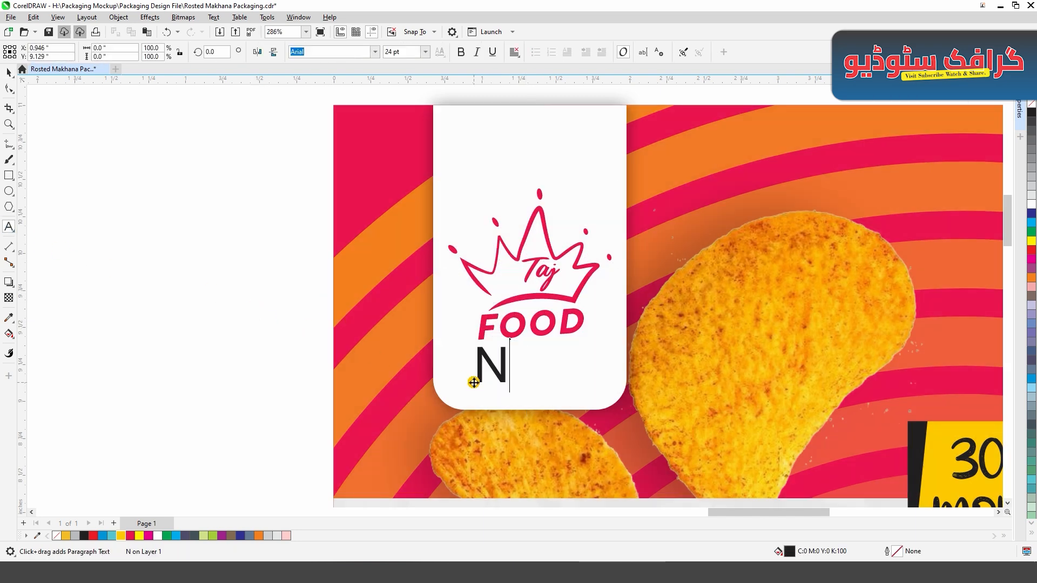
pyautogui.write('EW')
pyautogui.press('Return')
pyautogui.write('PACKA')
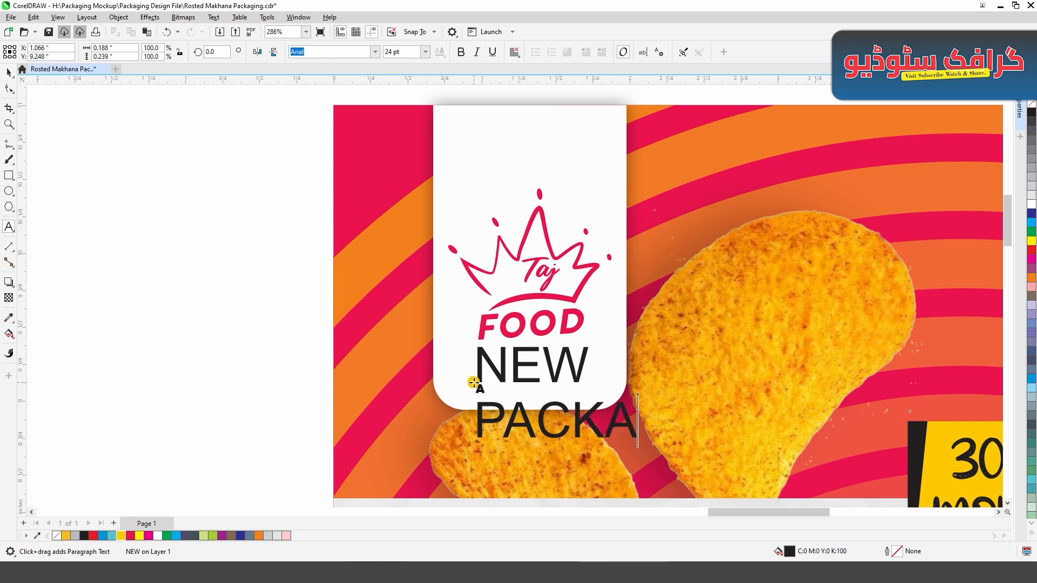
pyautogui.write('GING')
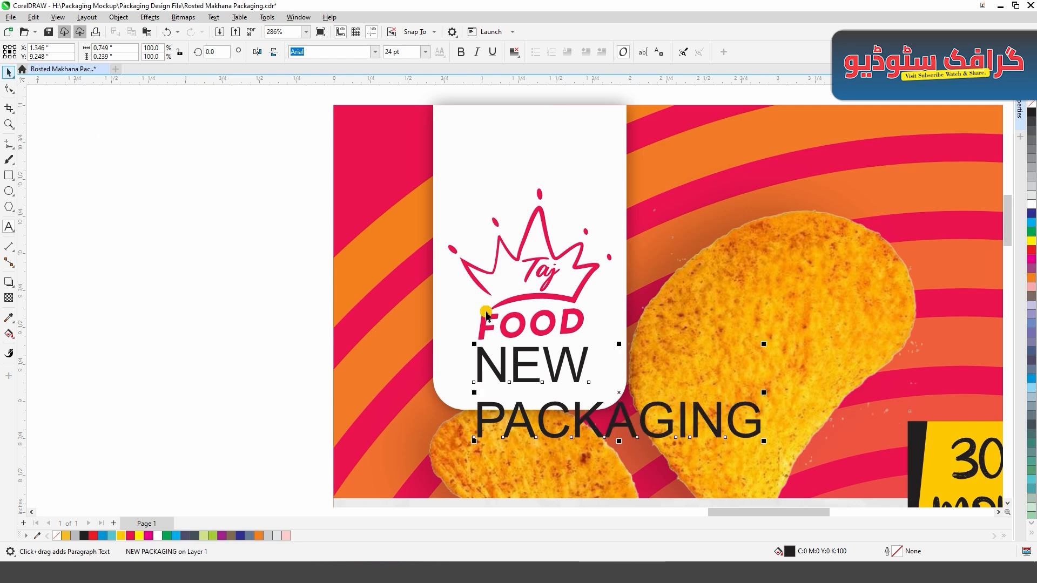
pyautogui.hotkey('ctrl', 'space')
pyautogui.moveTo(763, 441); pyautogui.dragTo(574, 378)
pyautogui.scroll(1, 574, 408)
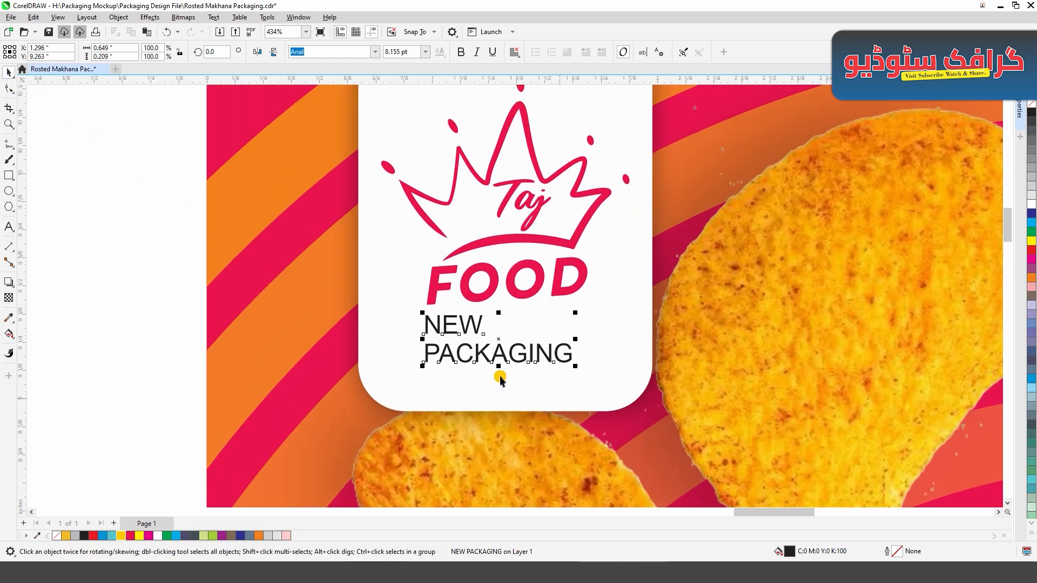
# - Separate the two text lines, centre NEW above PACKAGING near the tab's lower edge, and set both in Arcane Nine
pyautogui.moveTo(478, 355); pyautogui.dragTo(479, 375)
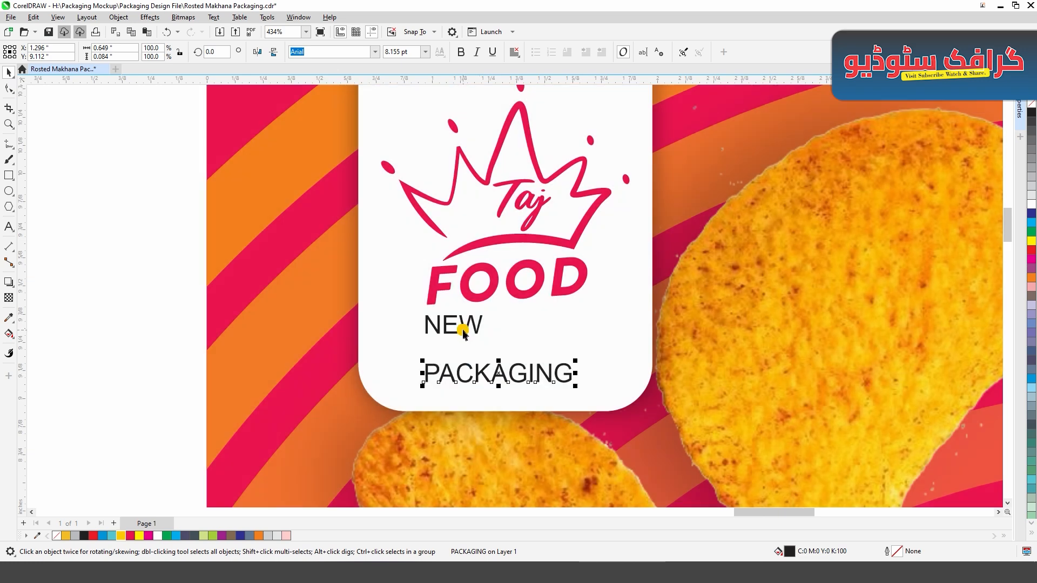
pyautogui.moveTo(462, 331); pyautogui.dragTo(505, 351)
pyautogui.keyDown('shift'); pyautogui.click(500, 369); pyautogui.keyUp('shift')
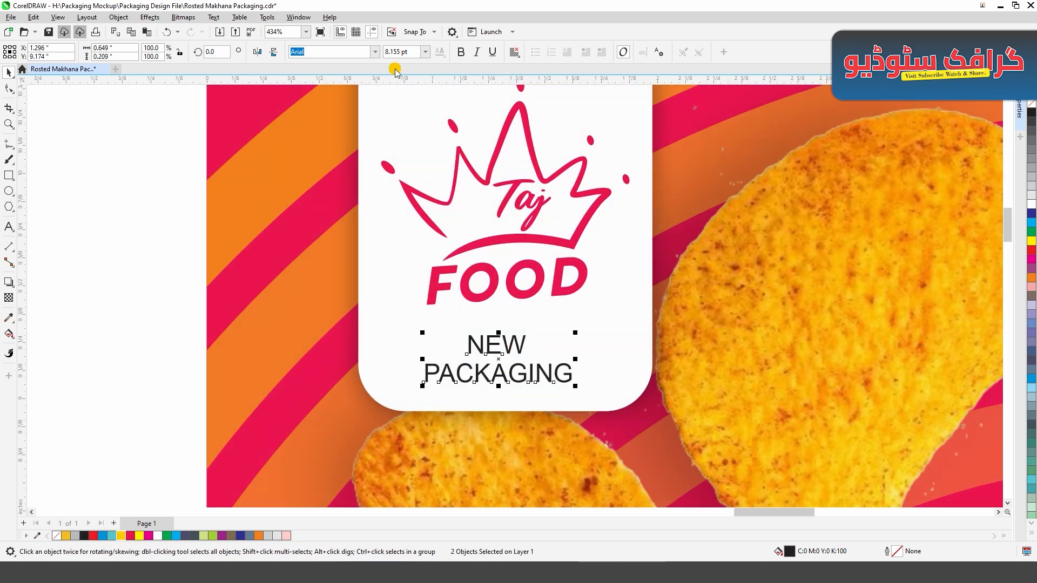
pyautogui.click(375, 52)
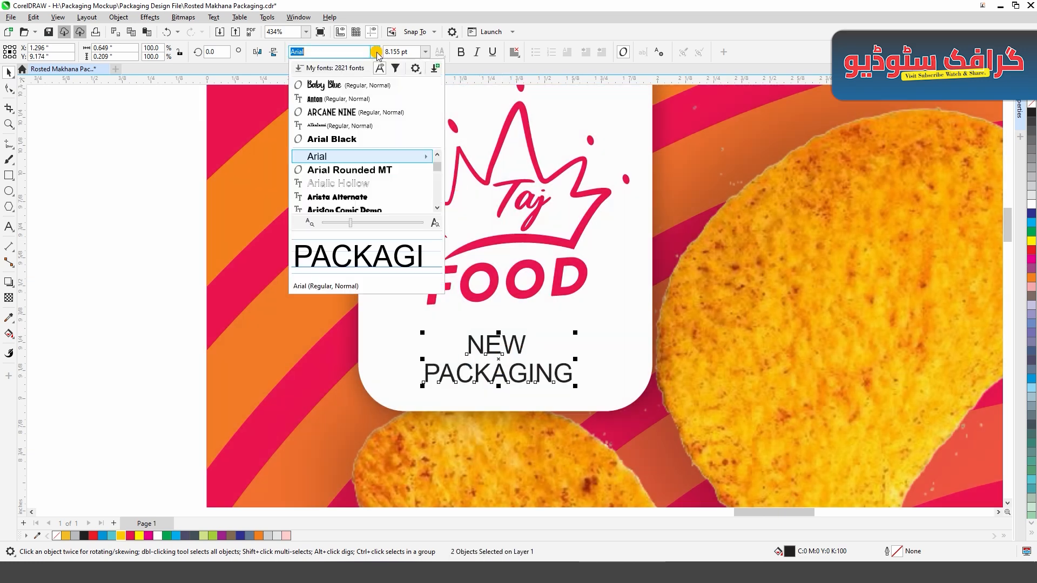
pyautogui.click(374, 113)
pyautogui.scroll(3, 496, 372)
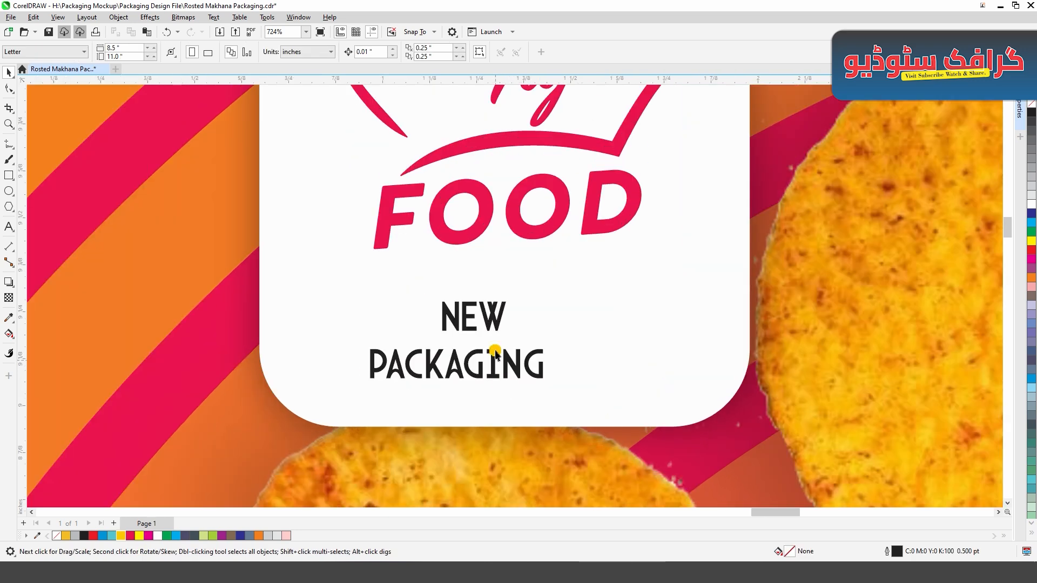
# - Enlarge NEW to match PACKAGING's width, stack it above that word, and scale the pair to the width of the logo's FOOD lettering
pyautogui.keyDown('shift'); pyautogui.click(493, 364); pyautogui.keyUp('shift')
pyautogui.moveTo(437, 335); pyautogui.dragTo(381, 375)
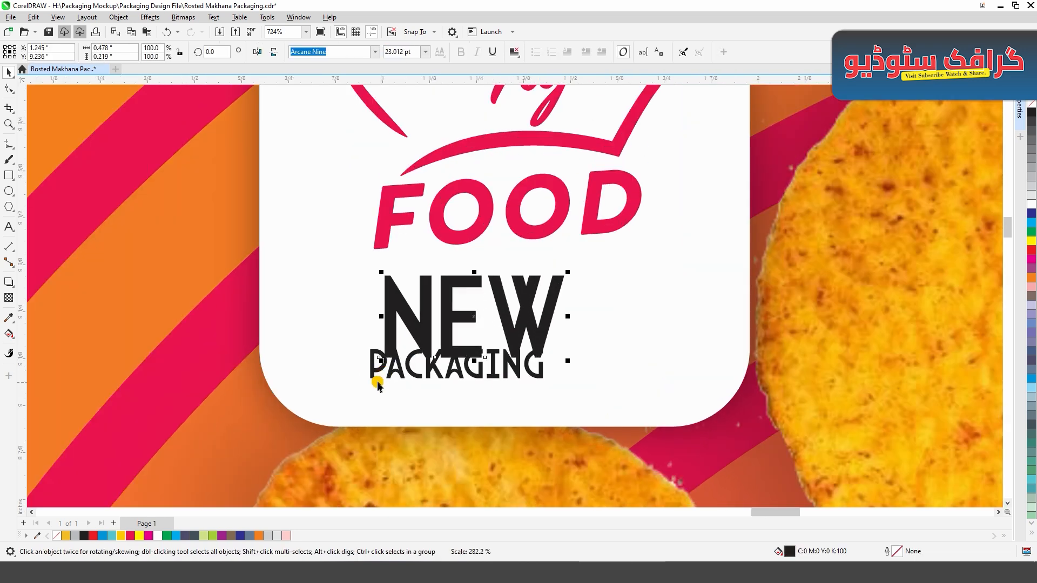
pyautogui.keyDown('shift'); pyautogui.click(372, 367); pyautogui.keyUp('shift')
pyautogui.press('l')
pyautogui.click(534, 382)
pyautogui.moveTo(537, 377); pyautogui.dragTo(537, 400)
pyautogui.keyDown('shift'); pyautogui.click(520, 346); pyautogui.keyUp('shift')
pyautogui.moveTo(529, 322); pyautogui.dragTo(596, 314)
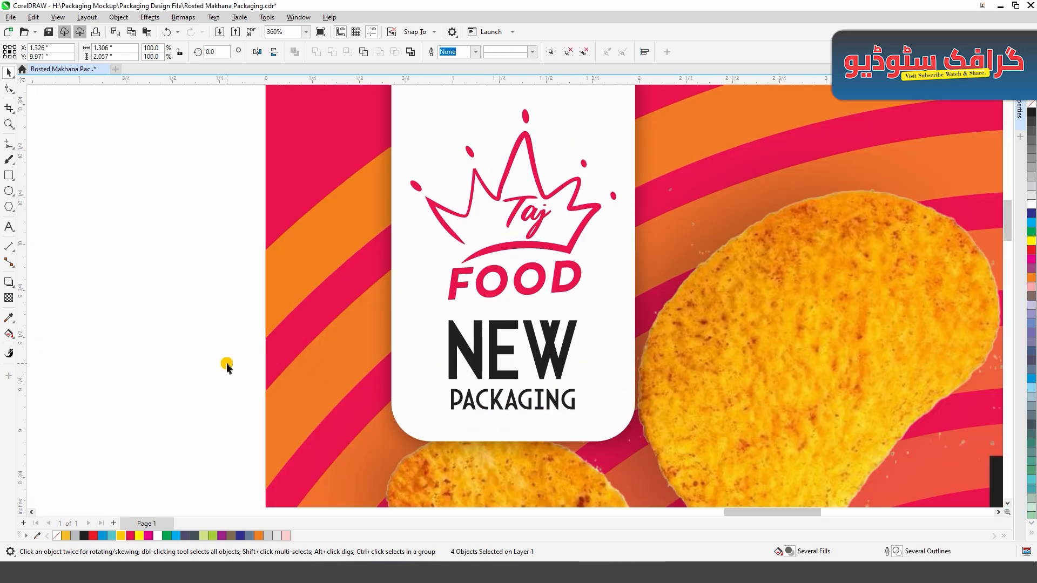
pyautogui.click(227, 364)
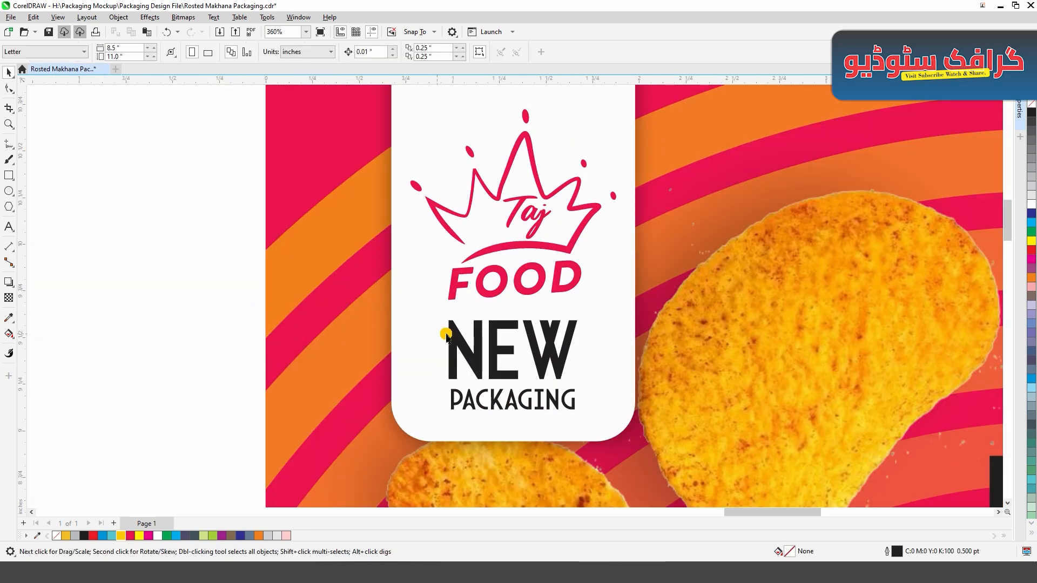
# - Move the Taj FOOD logo slightly down towards the NEW PACKAGING text
pyautogui.moveTo(490, 294); pyautogui.dragTo(491, 301)
pyautogui.click(290, 301)
pyautogui.hotkey('shift', 'F4')
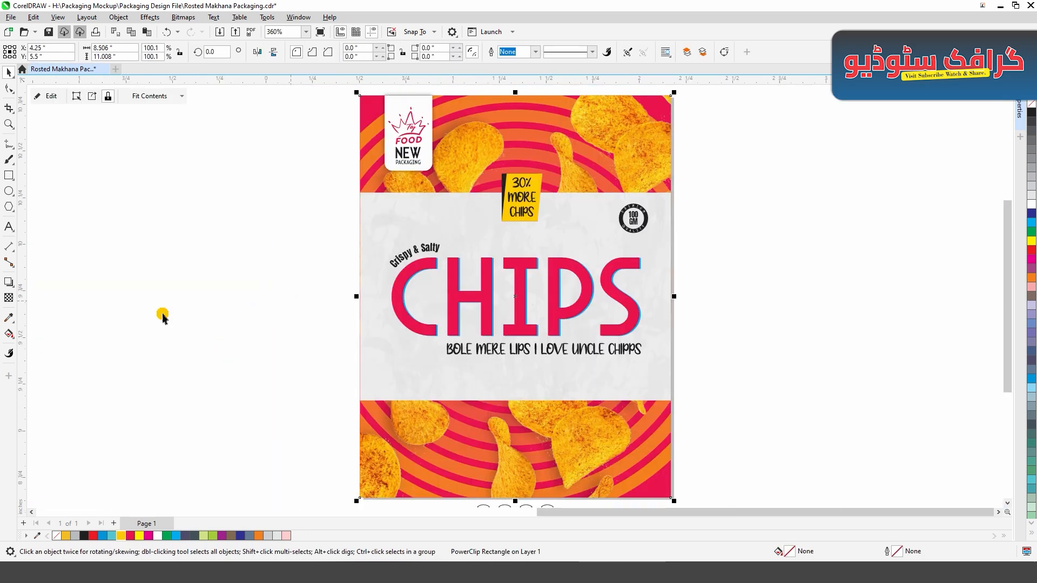
pyautogui.click(162, 317)
# - Place the group of four nutrition labels centred in the grey panel, slightly above the lower striped band
pyautogui.scroll(5, 511, 300)
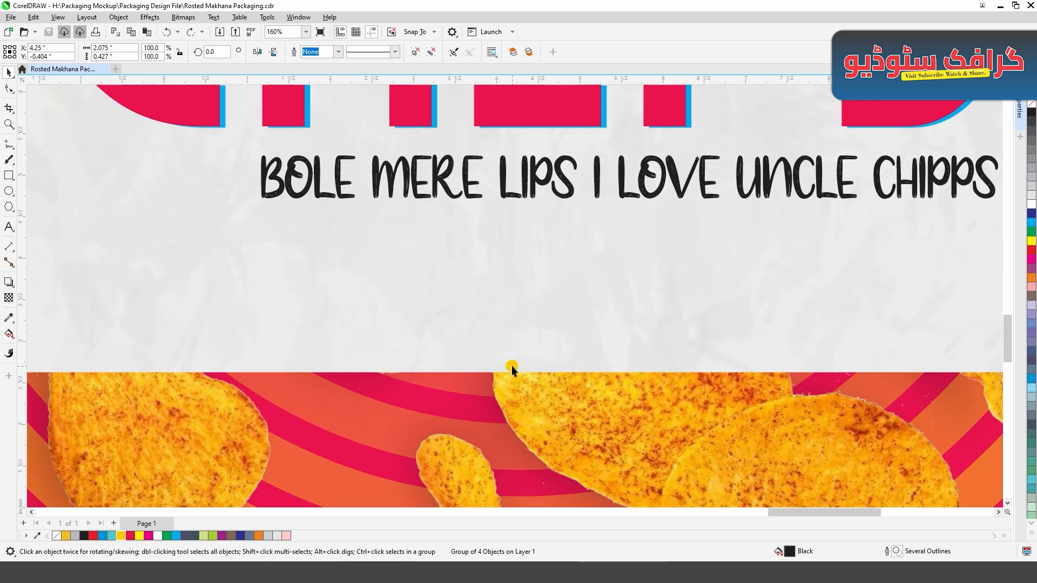
pyautogui.click(516, 359)
pyautogui.click(630, 396)
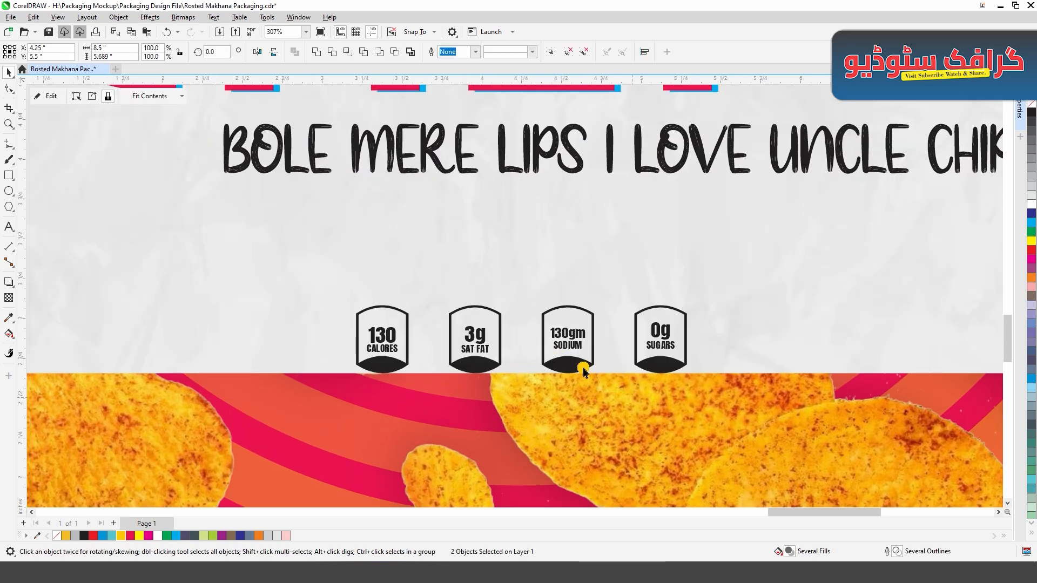
pyautogui.moveTo(581, 366); pyautogui.dragTo(573, 335)
pyautogui.click(741, 345)
pyautogui.scroll(-2, 506, 365)
pyautogui.click(874, 334)
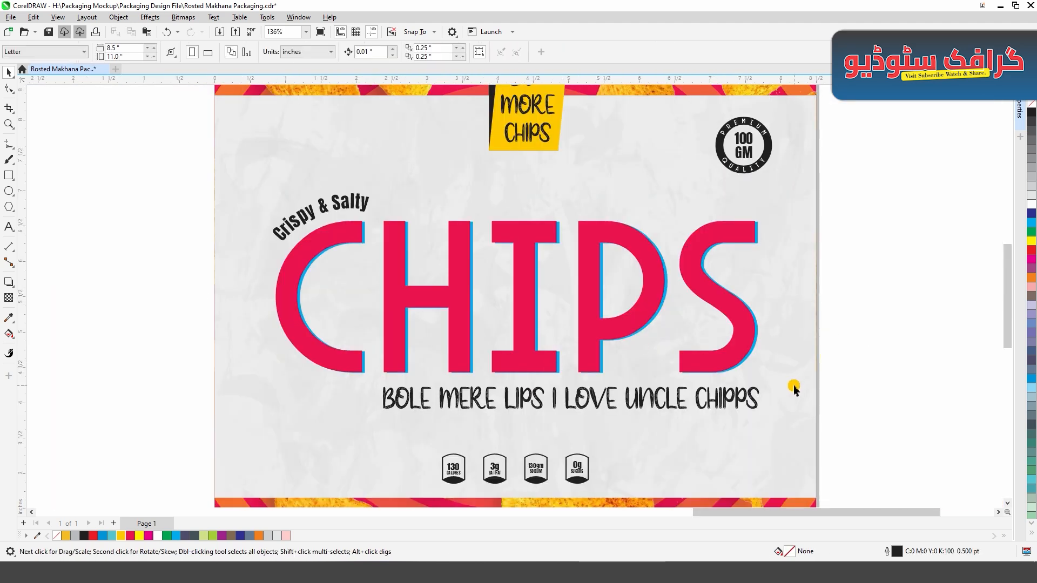
pyautogui.click(793, 386)
pyautogui.click(883, 360)
pyautogui.scroll(-1, 353, 289)
pyautogui.click(753, 111)
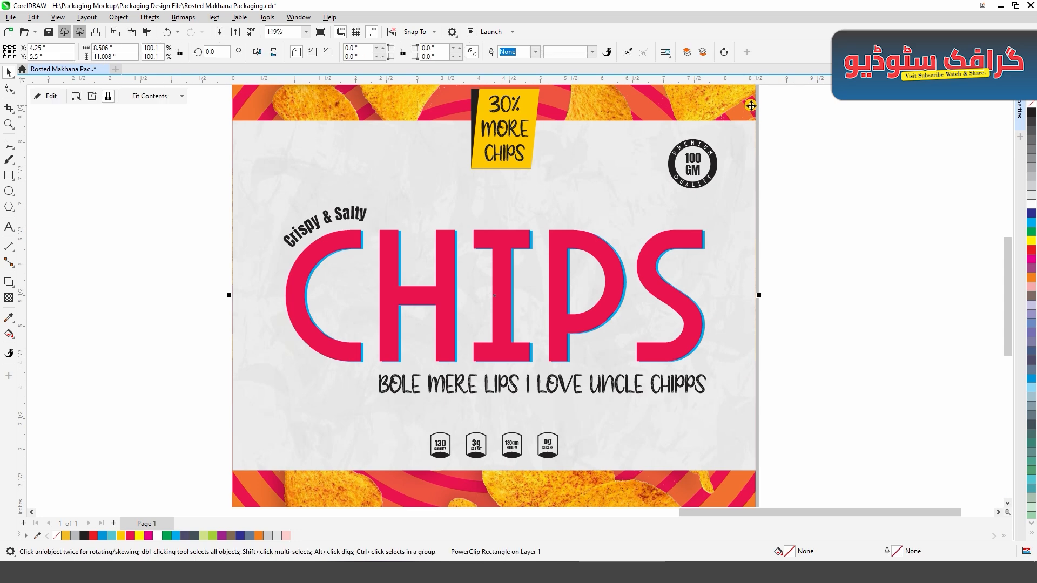
pyautogui.press('F4')
# - Move the three-chips photo over the grey panel's left edge and enlarge it to about 3.15 by 2.78 inches
pyautogui.click(748, 291)
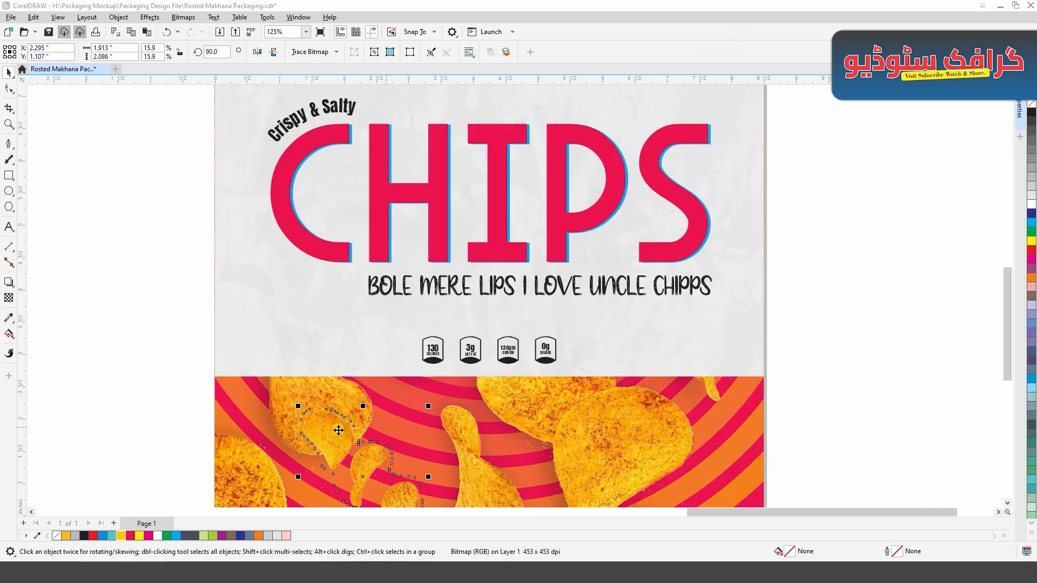
pyautogui.moveTo(339, 430); pyautogui.dragTo(257, 267)
pyautogui.moveTo(217, 312); pyautogui.dragTo(188, 312)
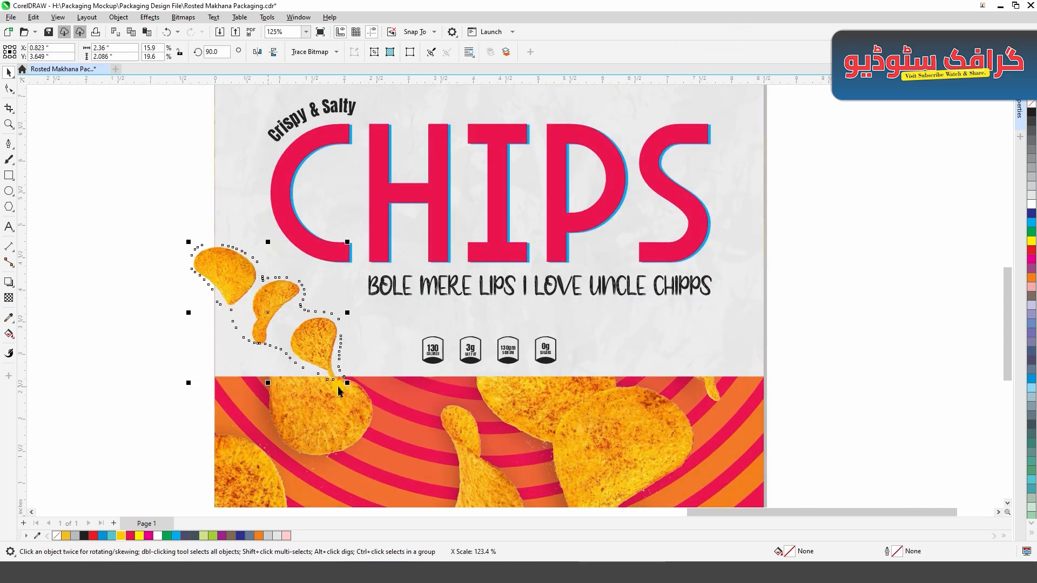
pyautogui.moveTo(339, 390); pyautogui.dragTo(371, 407)
pyautogui.moveTo(257, 311); pyautogui.dragTo(226, 281)
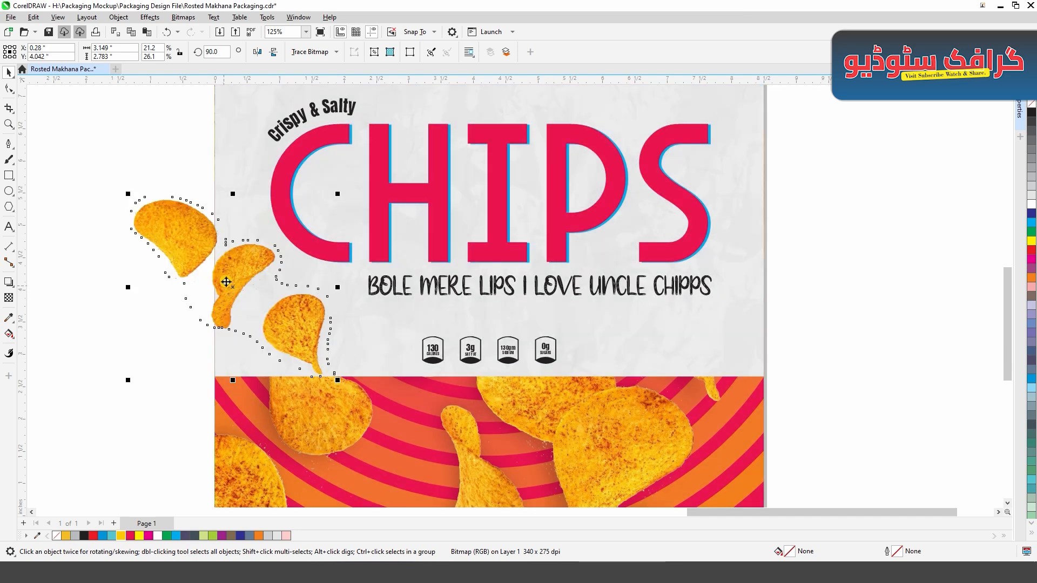
# - Give the three-chips photo a drop shadow with opacity 50 and feather 15, and place a copy over the panel's right edge
pyautogui.click(8, 281)
pyautogui.moveTo(133, 211); pyautogui.dragTo(330, 319)
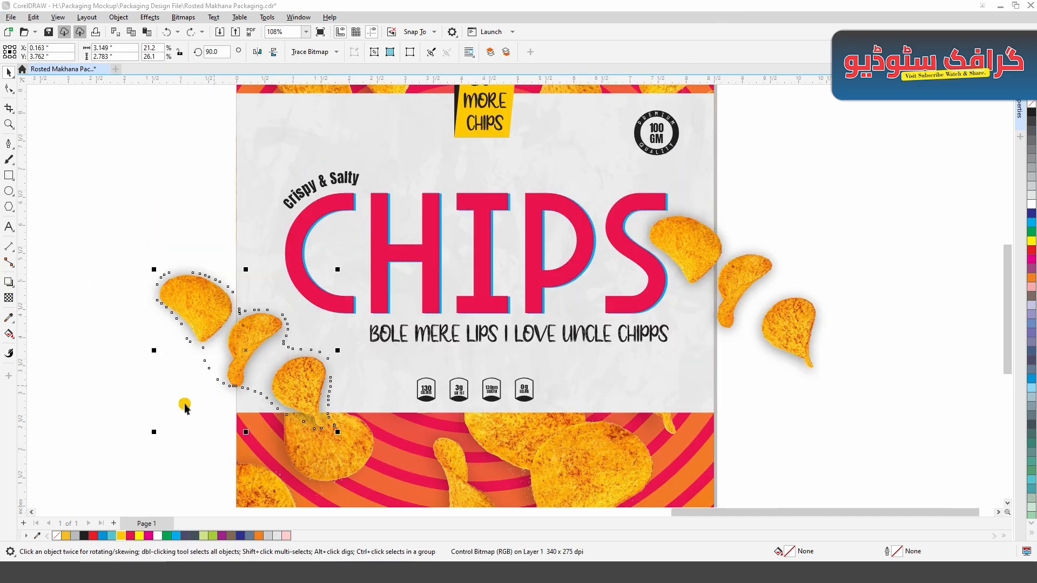
pyautogui.press('space')
# - Shrink the left three-chips photo and place it inside the grey panel, below and left of the CHIPS title's C
pyautogui.doubleClick(139, 413)
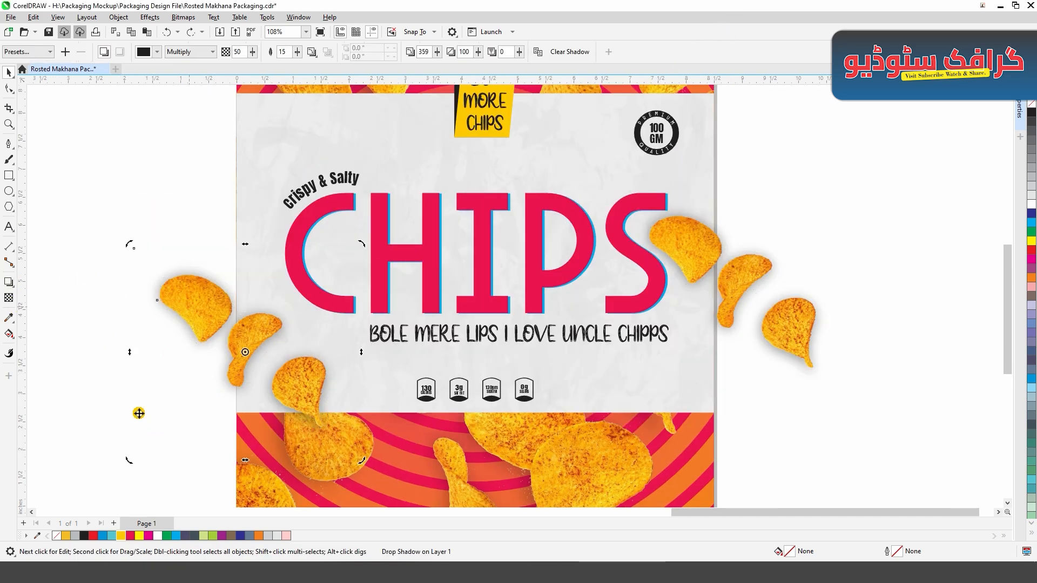
pyautogui.moveTo(131, 462); pyautogui.dragTo(194, 402)
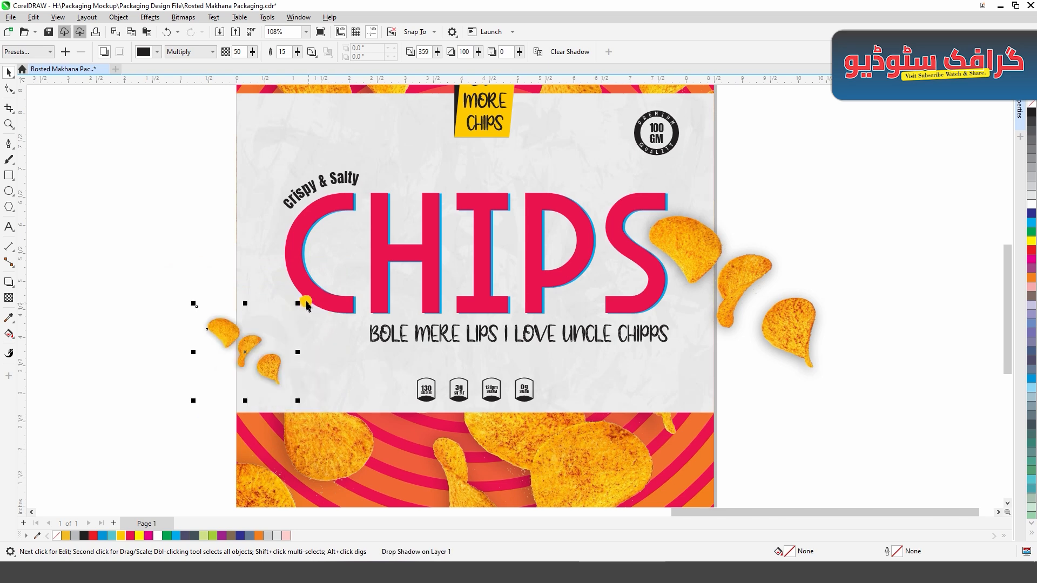
pyautogui.moveTo(299, 302); pyautogui.dragTo(304, 272)
pyautogui.click(242, 329)
pyautogui.moveTo(262, 312); pyautogui.dragTo(275, 302)
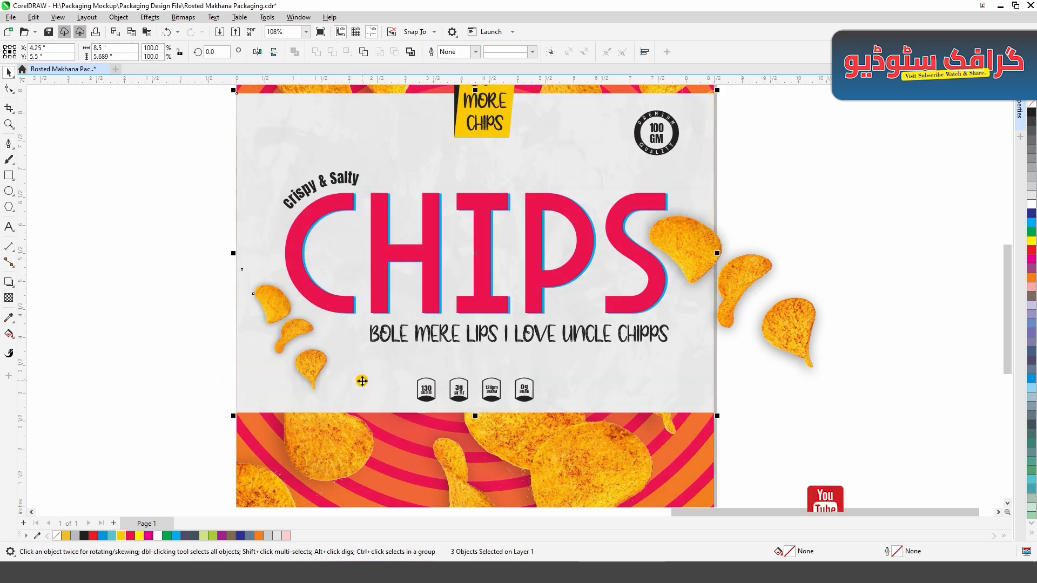
# - Shrink the right three-chips photo to about 1.49 by 1.32 inches and place it between the "30% MORE CHIPS" badge and the round seal
pyautogui.click(178, 394)
pyautogui.scroll(2, 725, 313)
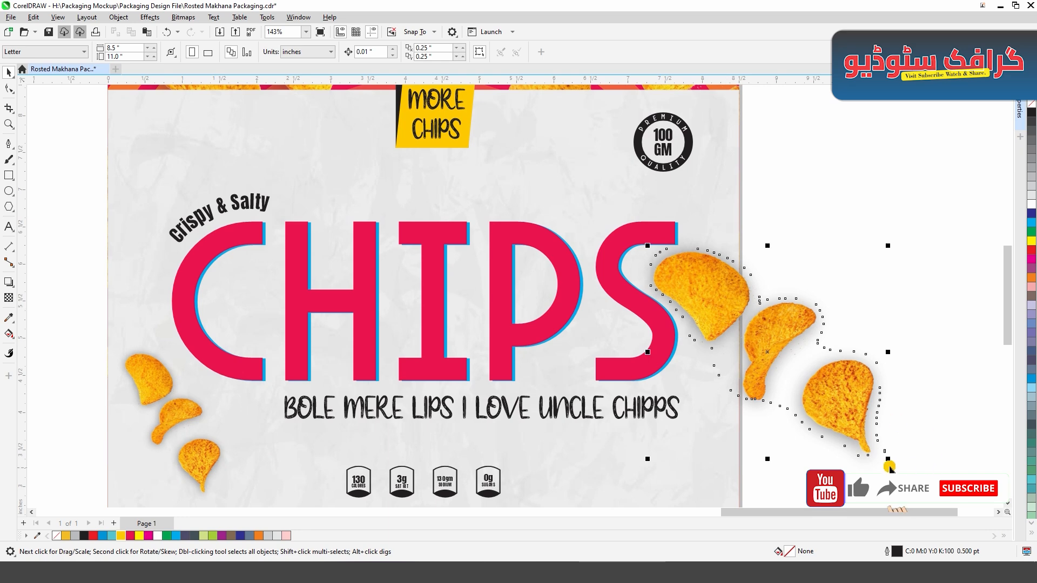
pyautogui.moveTo(888, 460); pyautogui.dragTo(760, 347)
pyautogui.moveTo(715, 291); pyautogui.dragTo(574, 158)
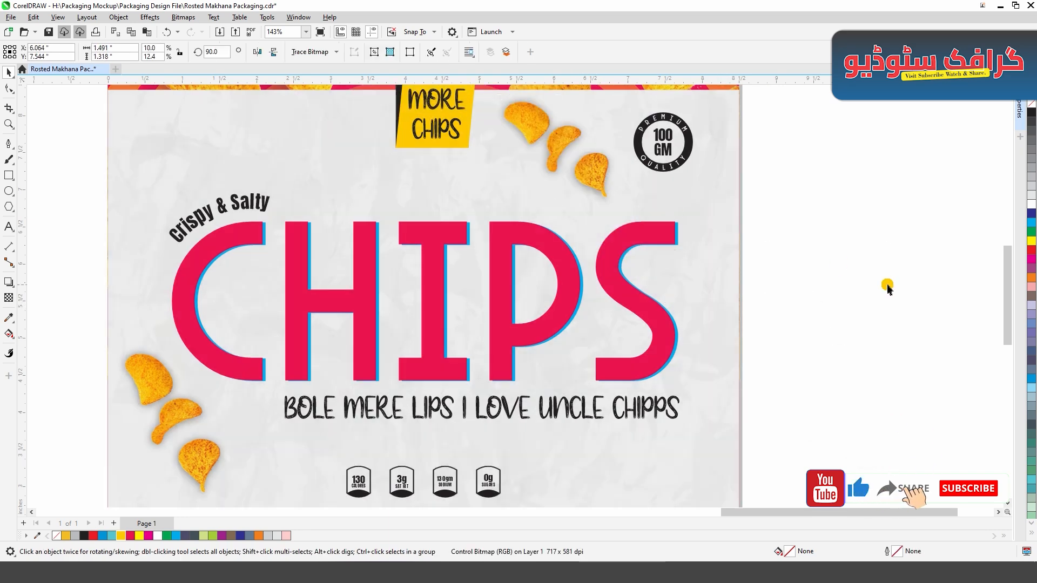
pyautogui.click(887, 288)
pyautogui.click(727, 379)
pyautogui.hotkey('shift', 'F2')
pyautogui.click(885, 397)
pyautogui.scroll(-1, 562, 297)
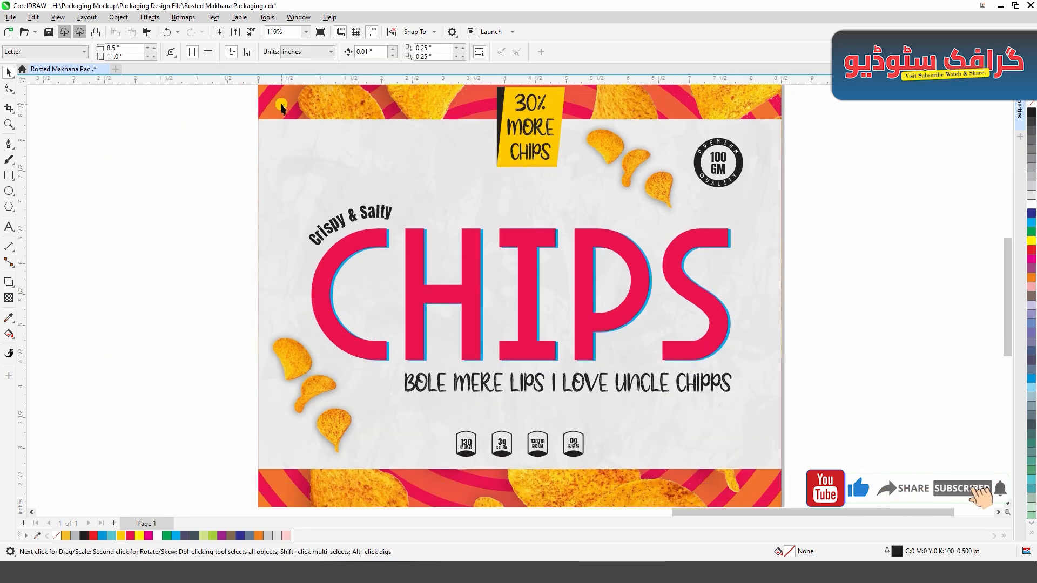
pyautogui.click(281, 107)
pyautogui.hotkey('shift', 'F2')
pyautogui.click(809, 349)
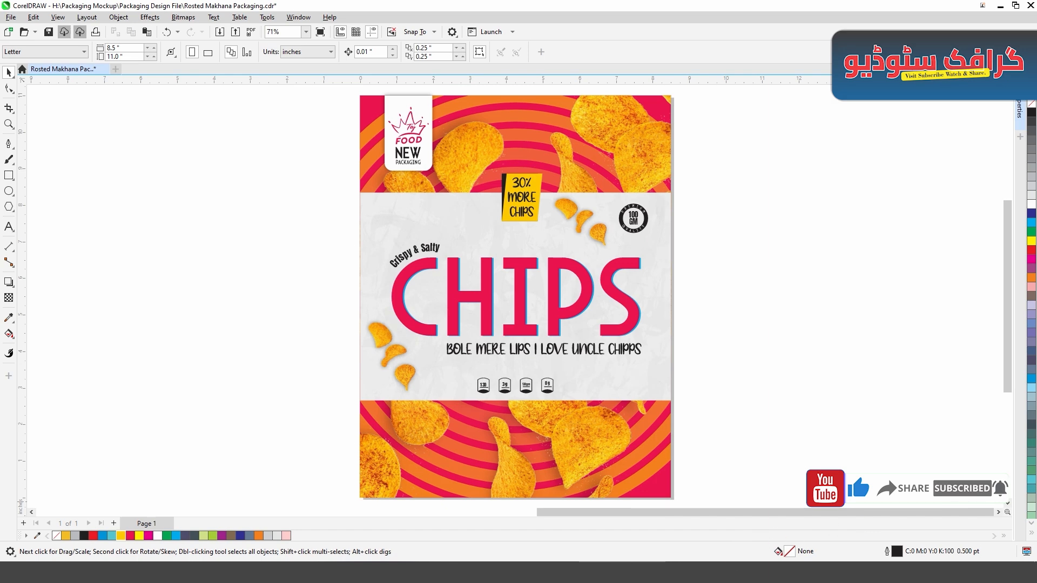